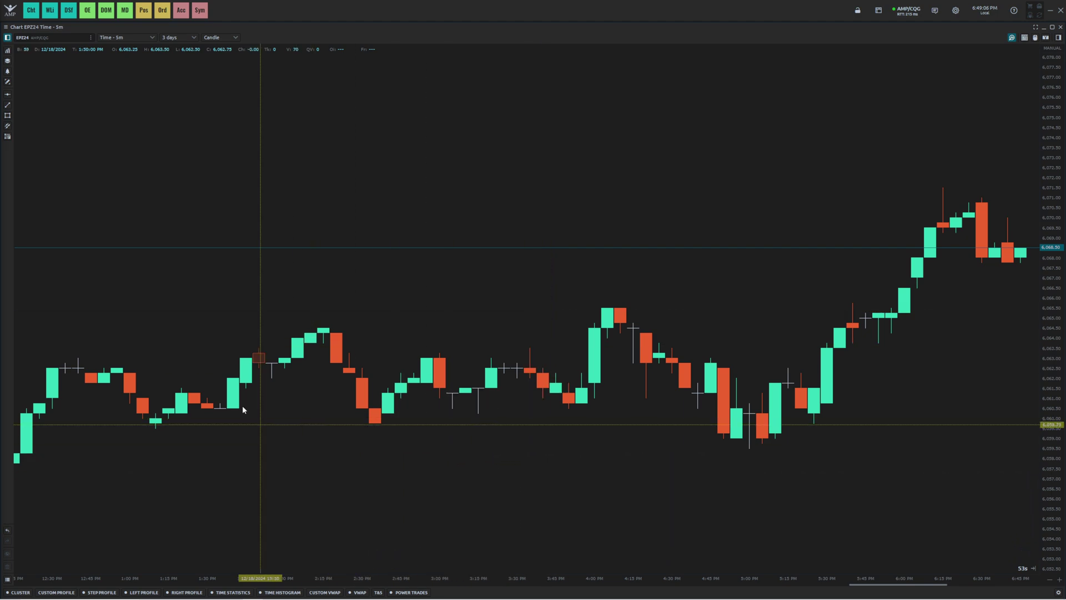
Drag the EPZ24 5-minute chart left to bring the latest candles into view.
drag(444, 284, 313, 274)
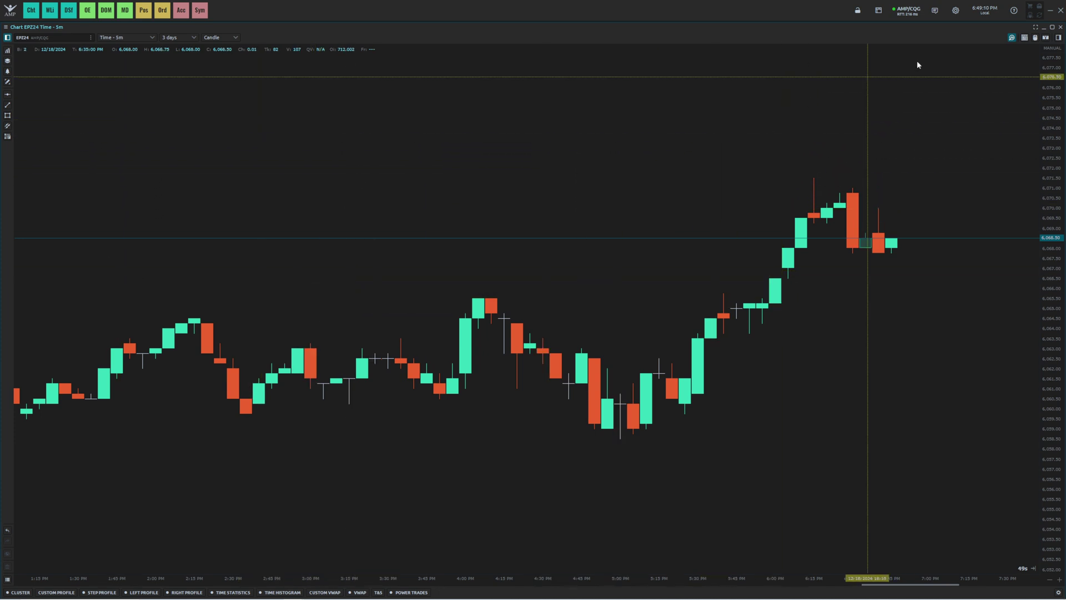
From General settings, open the Themes editor and reset the Bruv theme colours.
click(954, 10)
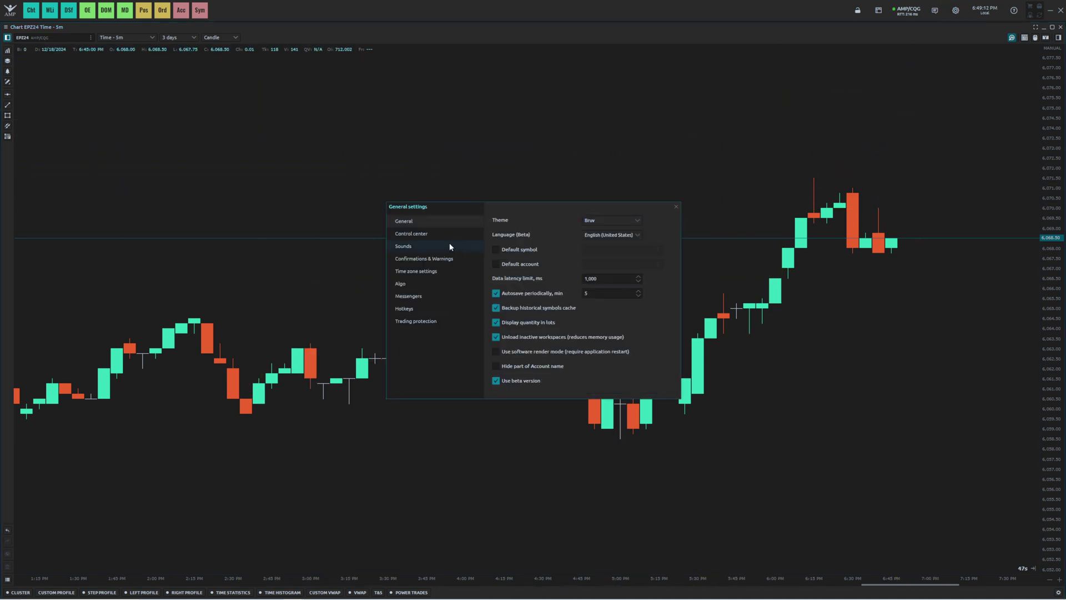
click(611, 220)
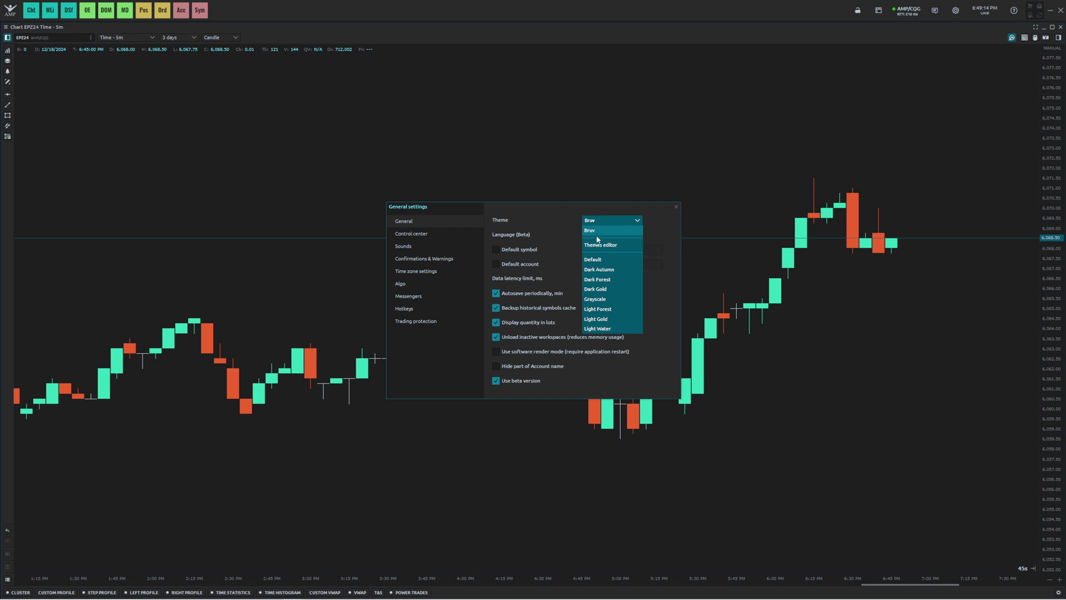
click(598, 244)
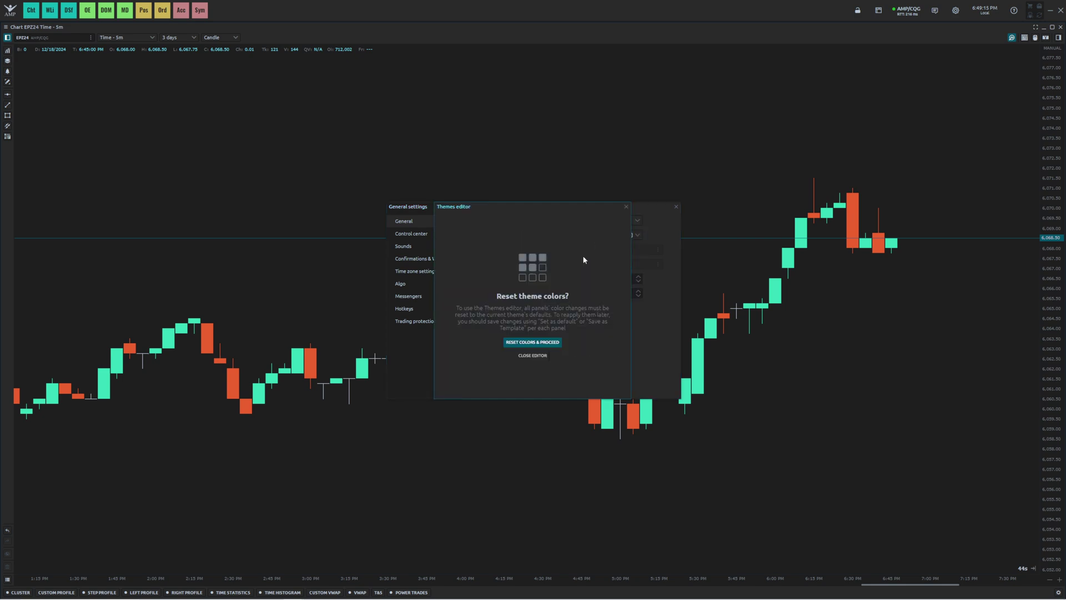
click(532, 343)
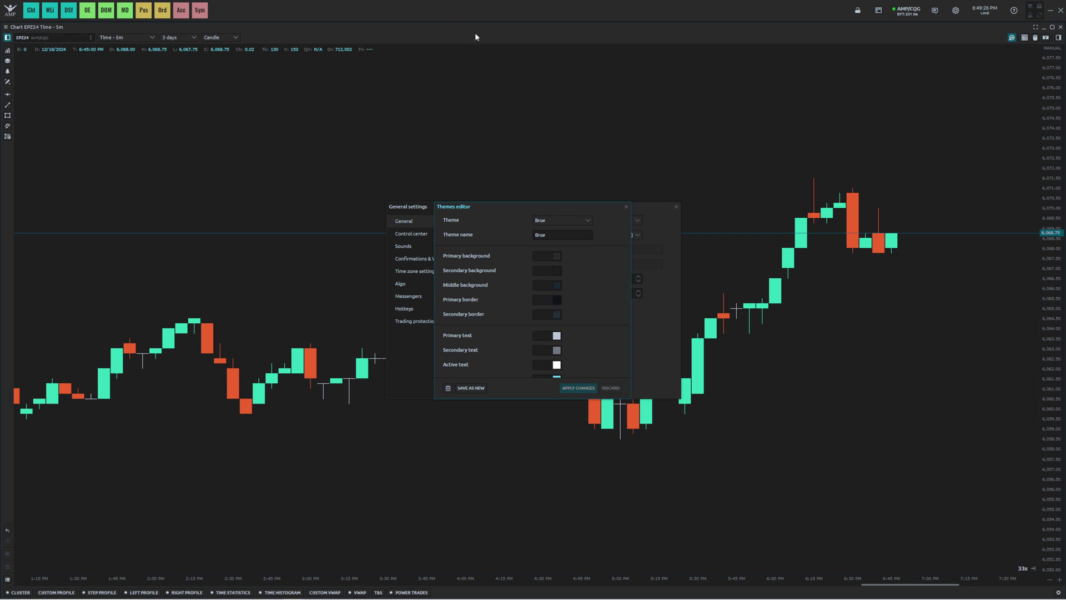
Set primary background to #2a2a2a and secondary background to #1e1e1e, then close the editor.
click(553, 257)
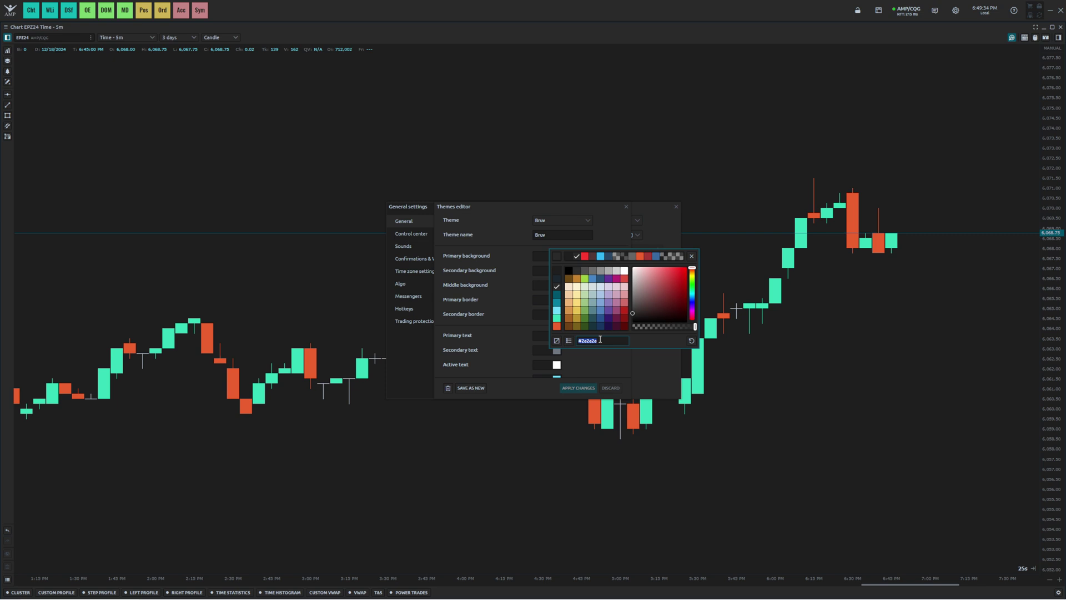
click(519, 254)
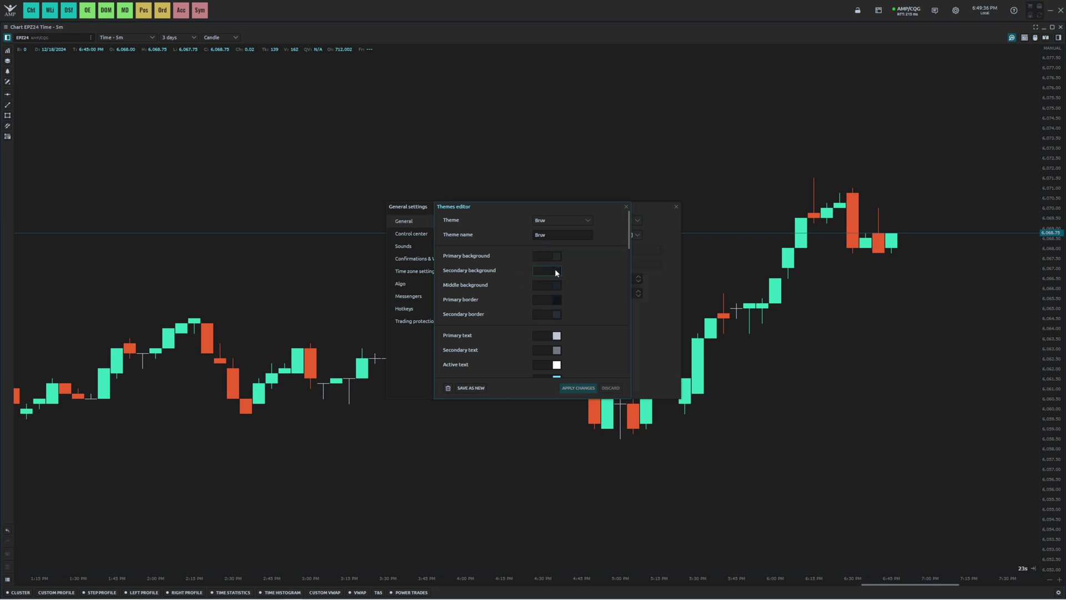
click(557, 271)
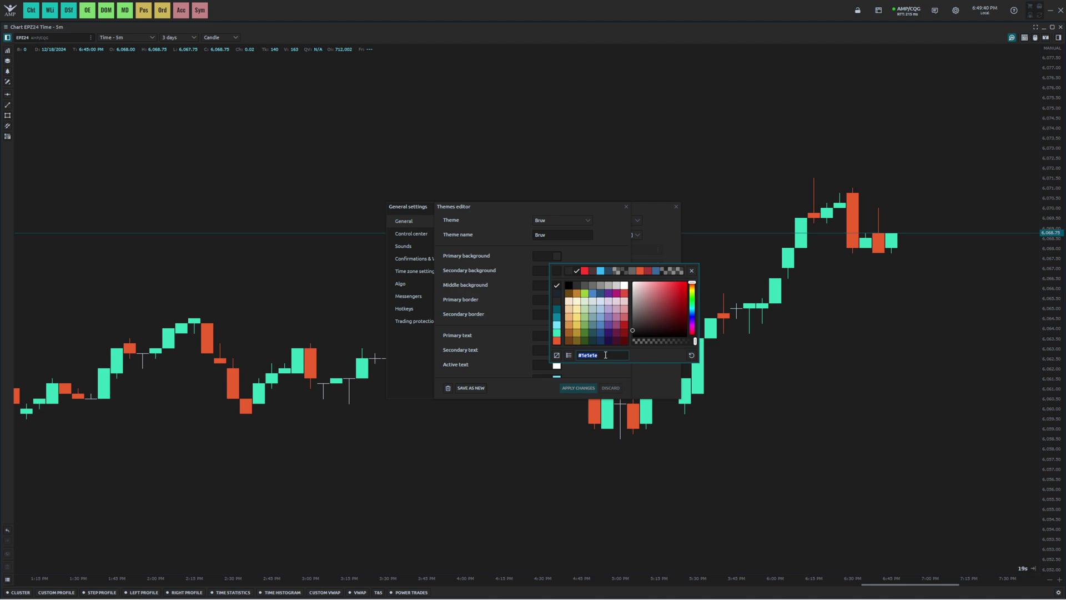
click(622, 209)
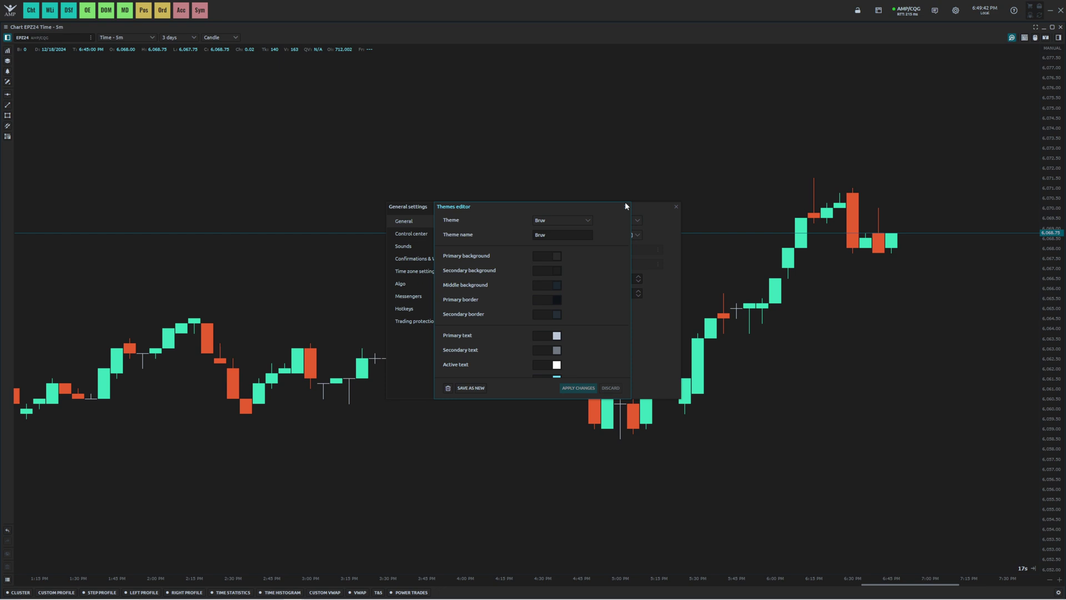
click(626, 206)
Add a DOM trader filling the top-left half beside the chart, with order entry hidden.
click(675, 206)
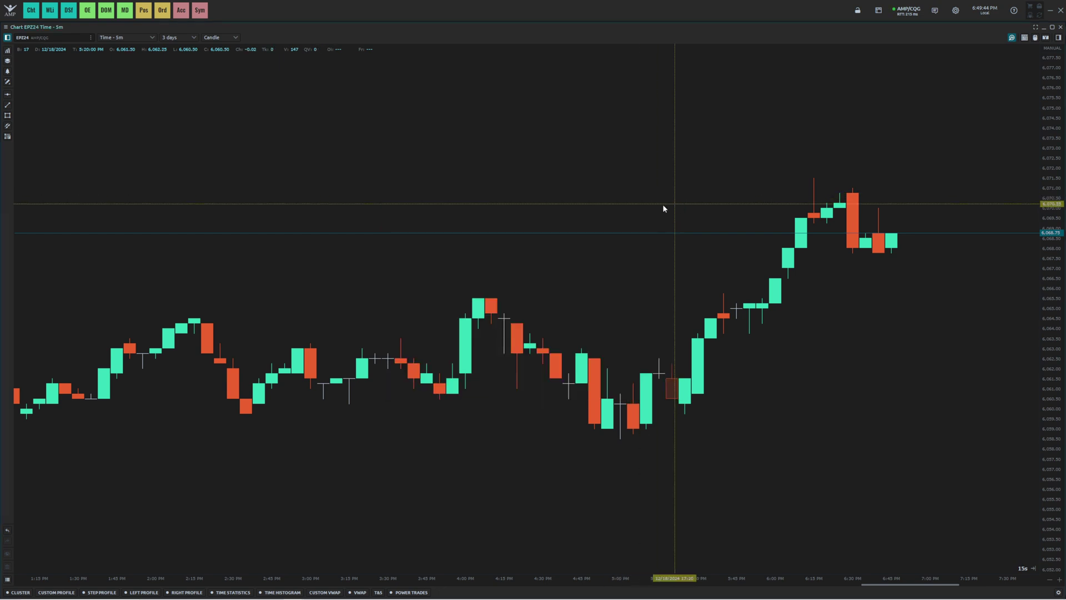
drag(429, 166, 453, 171)
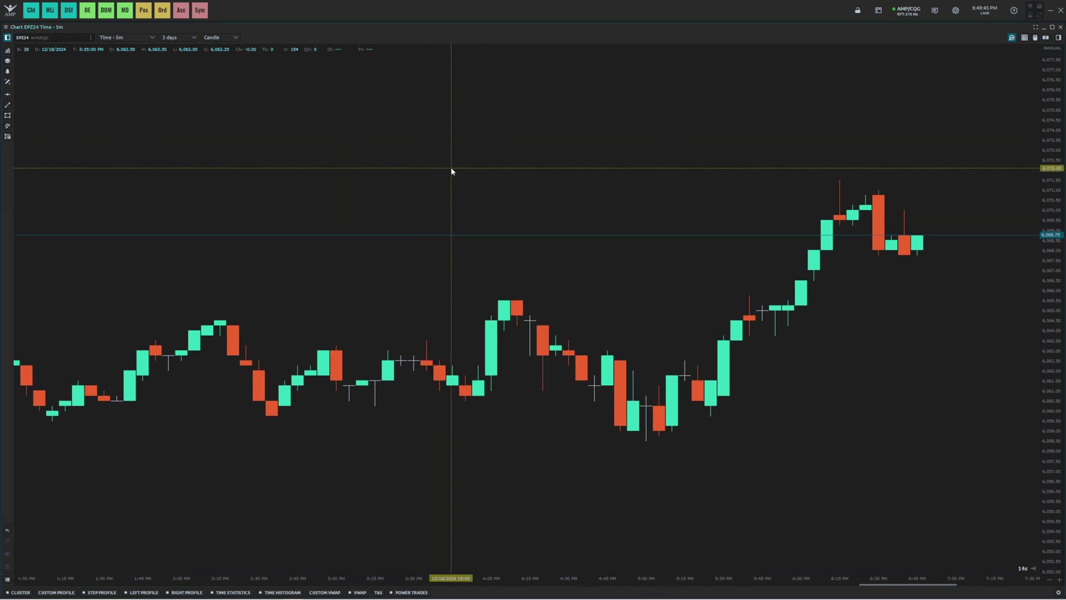
click(106, 10)
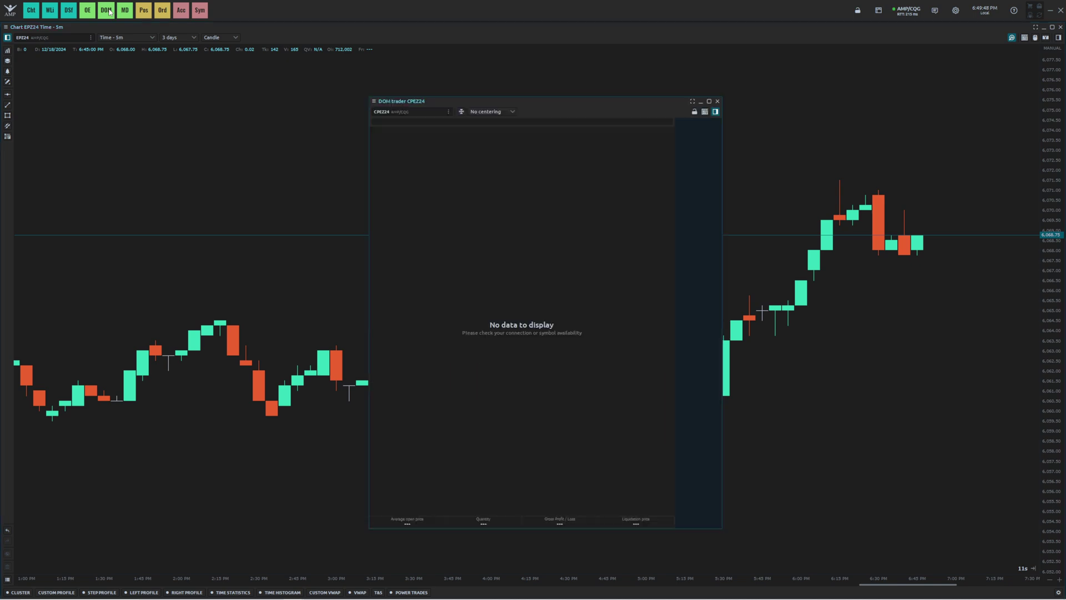
drag(536, 103, 170, 49)
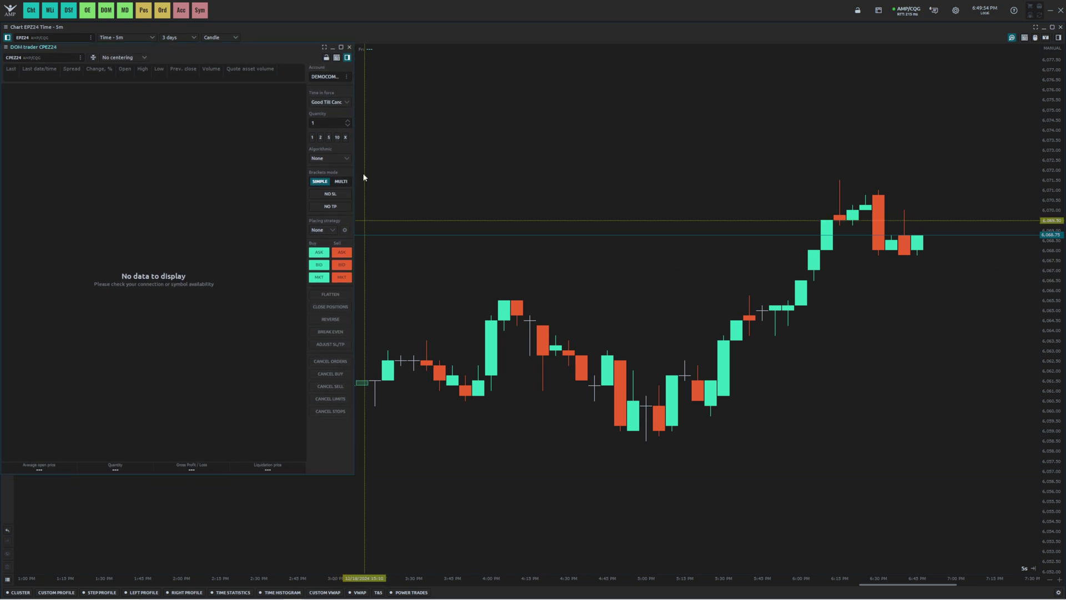
click(350, 57)
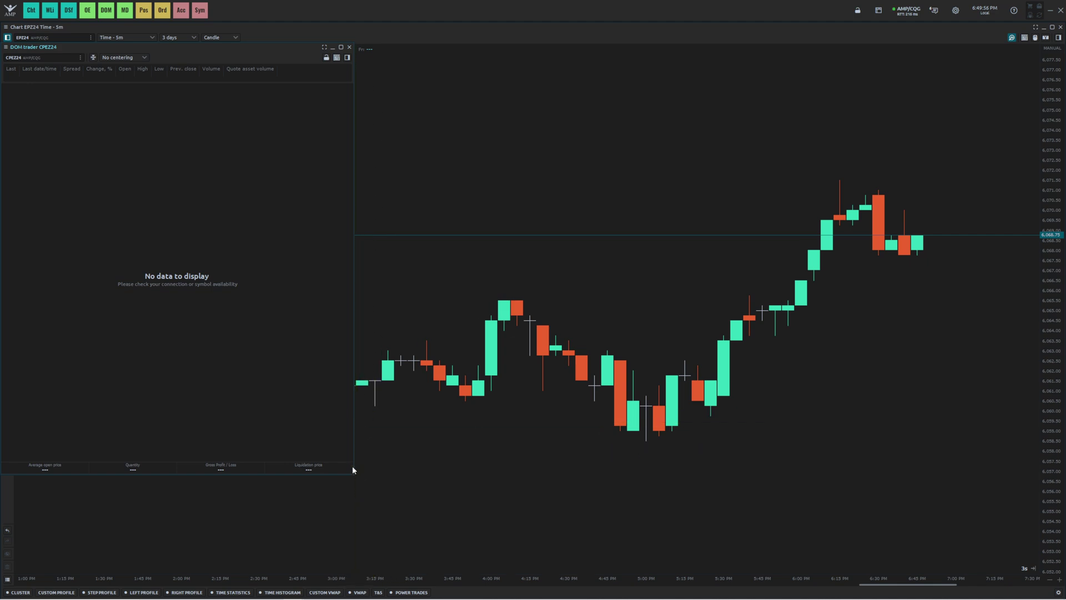
drag(355, 477, 515, 594)
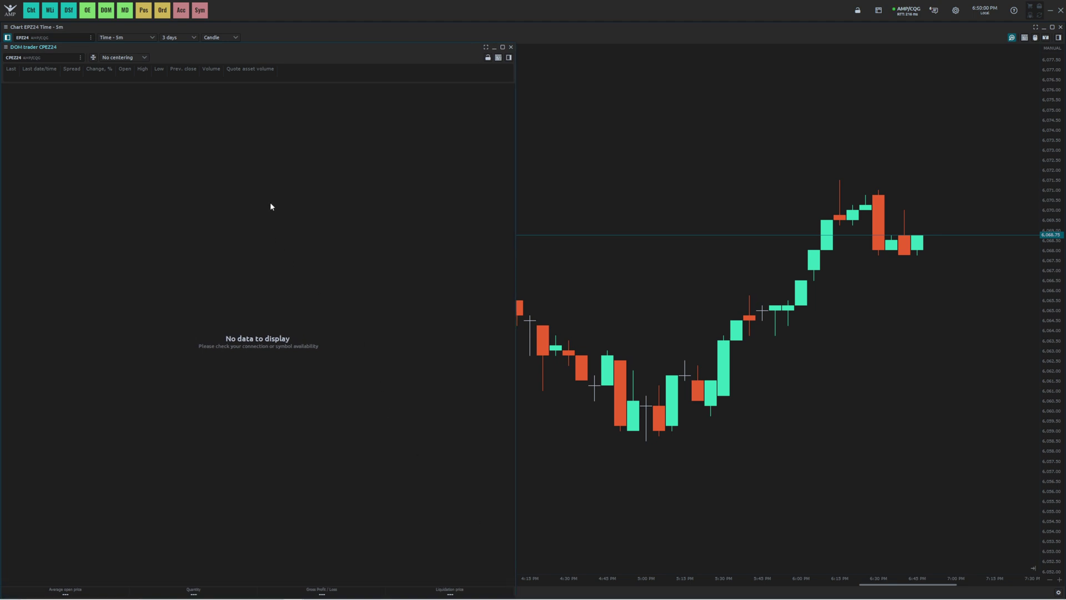
Load the EPZ24 contract from CME E-Mini Futures > EP into the DOM.
click(12, 57)
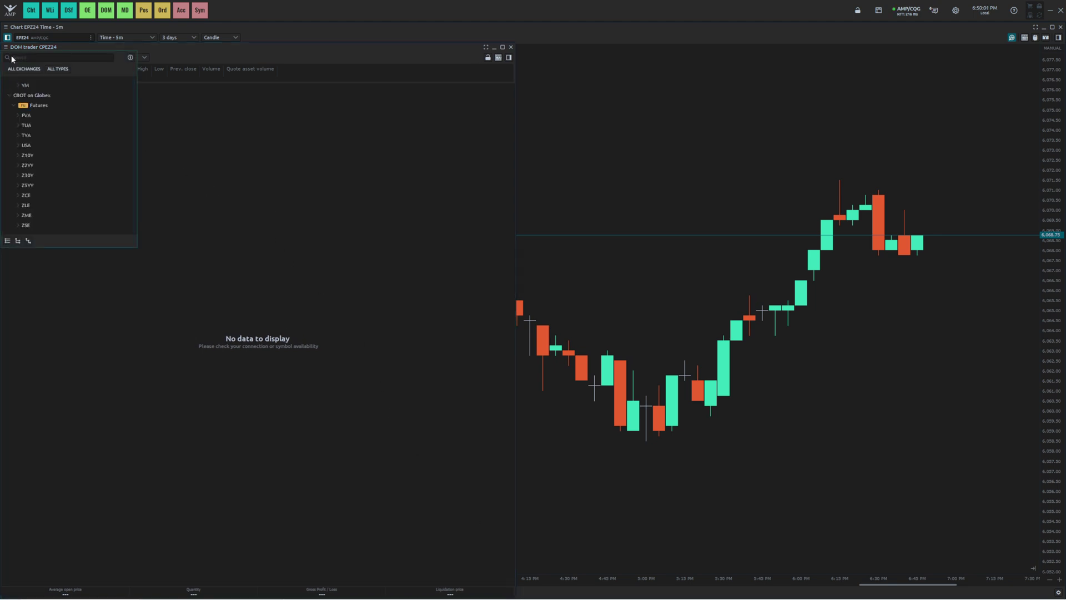
click(9, 95)
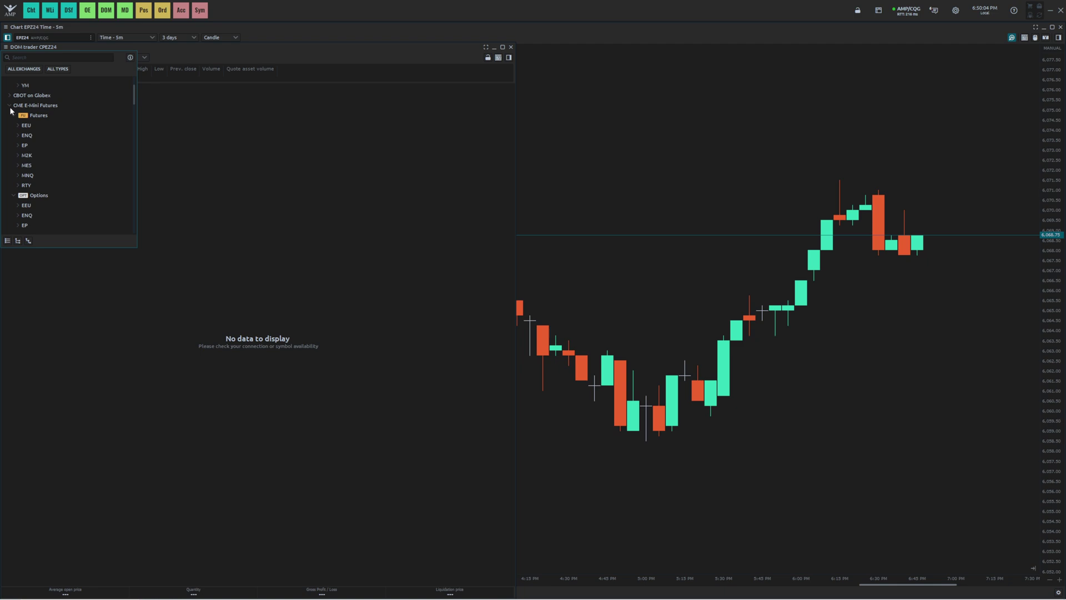
click(24, 145)
click(38, 156)
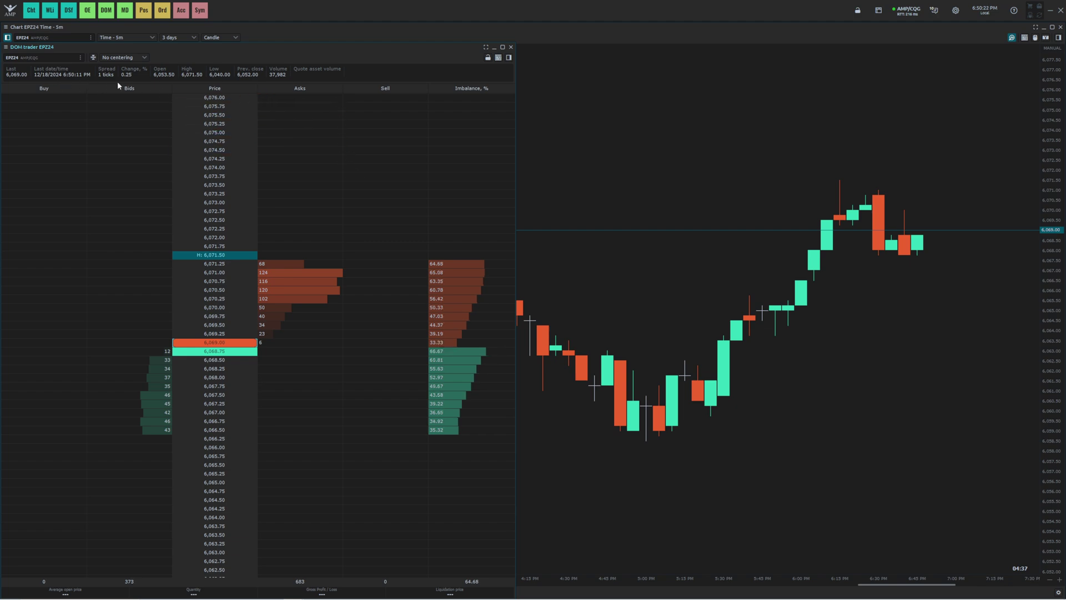
Remove the Buy, Sell and Imbalance, % columns from the DOM.
right_click(395, 89)
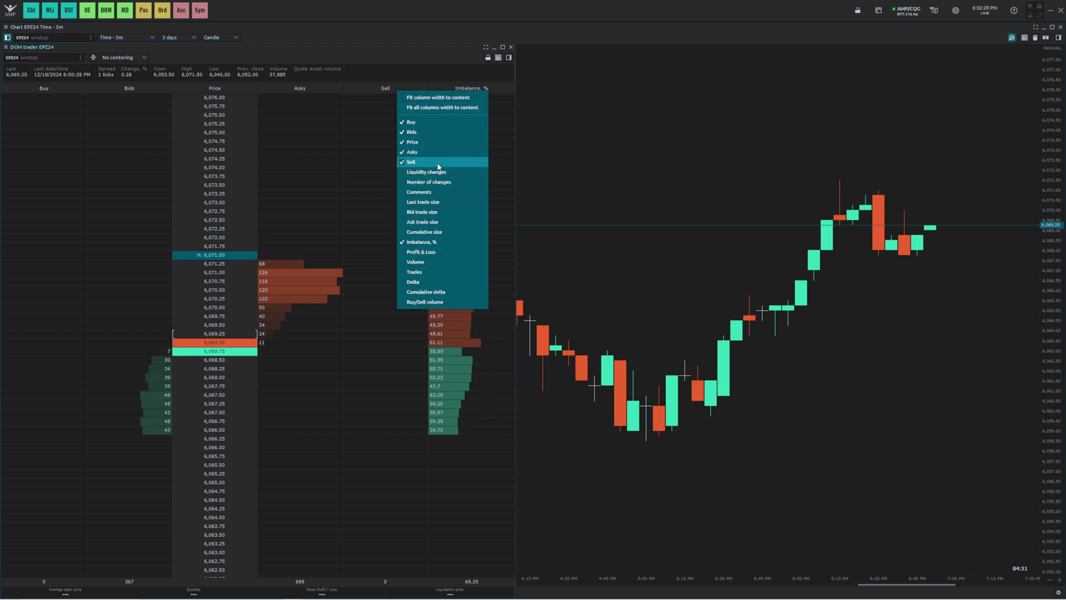
click(404, 124)
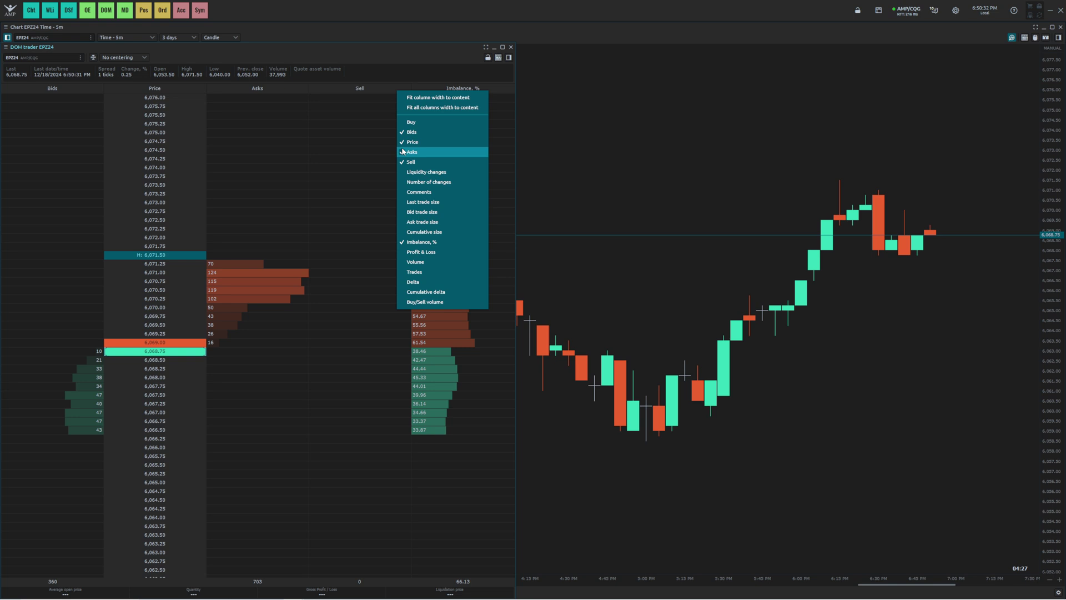
click(403, 163)
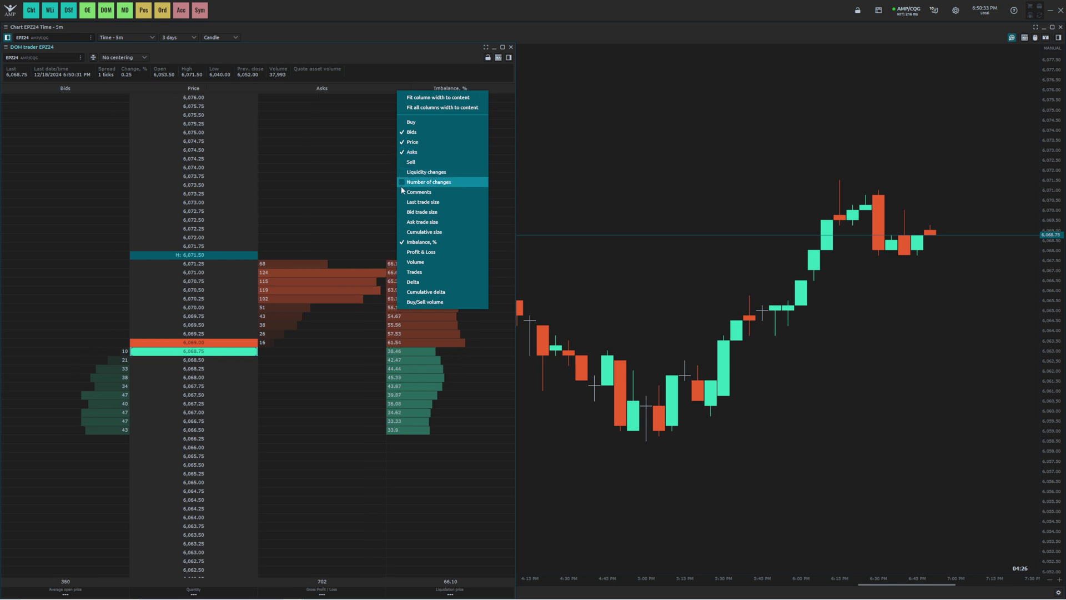
click(403, 242)
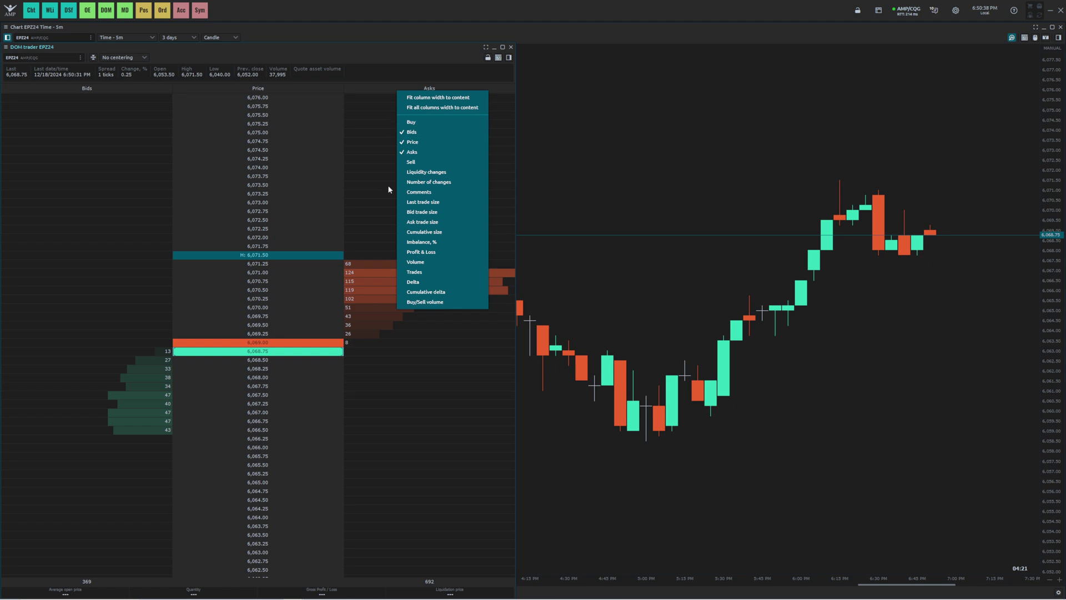
Add Profit & Loss, Volume, Delta, Bid trade size and Ask trade size columns.
click(404, 252)
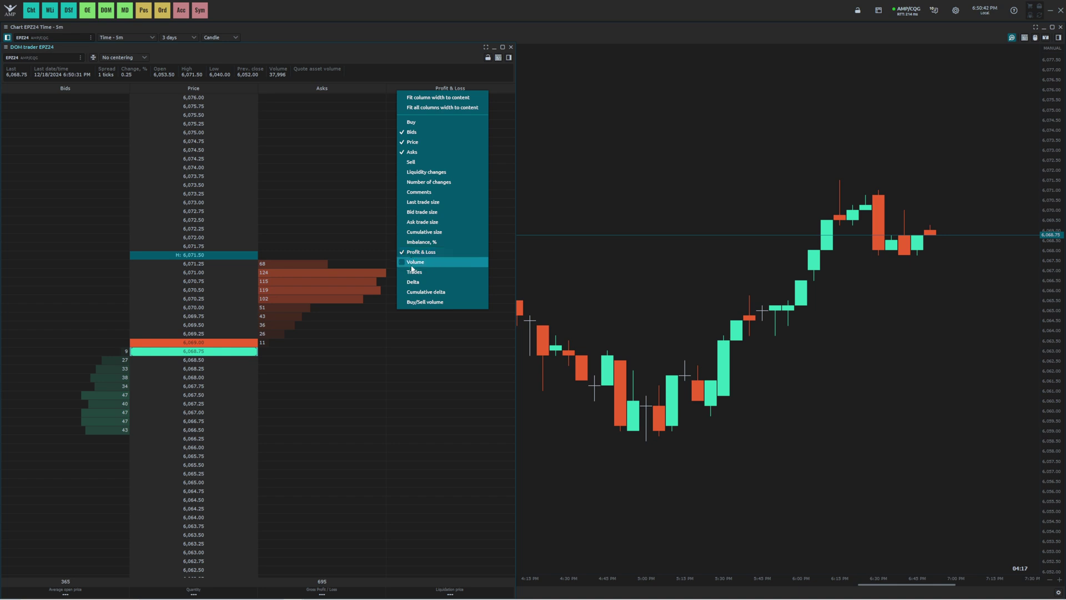
click(402, 263)
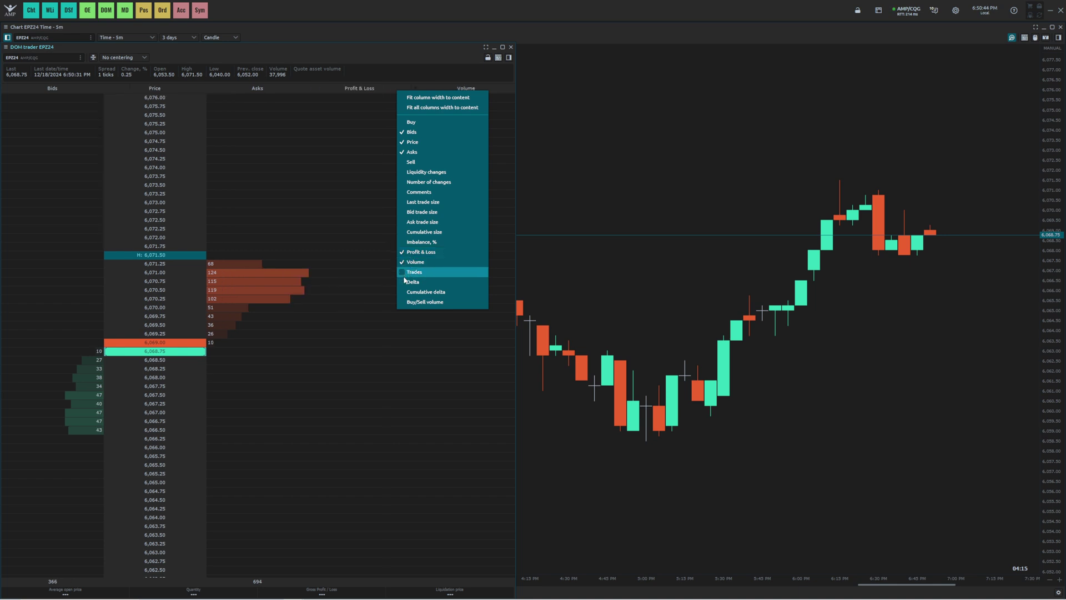
click(406, 283)
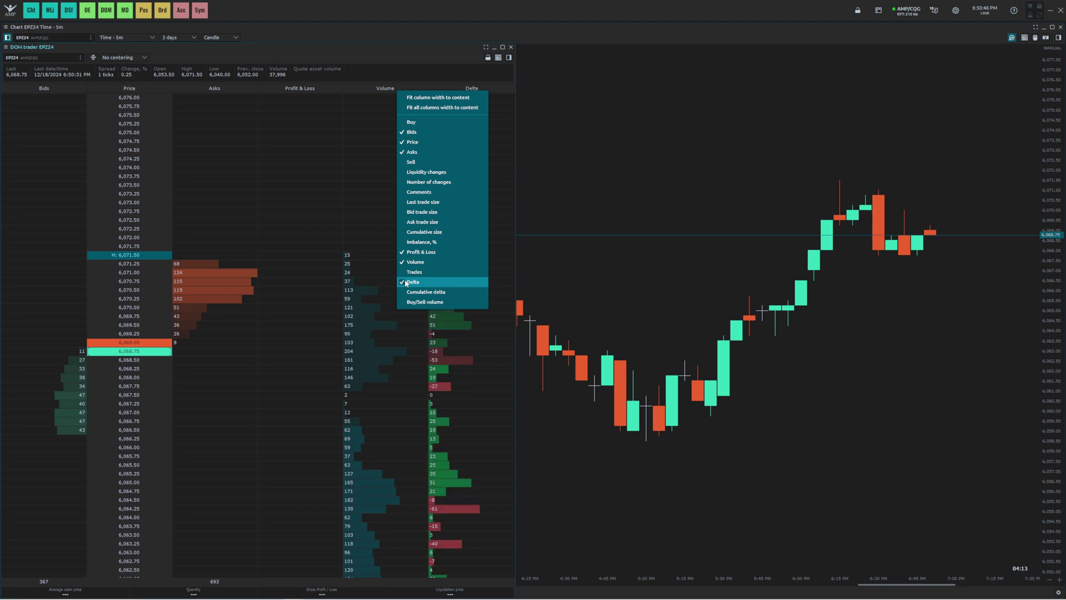
click(402, 212)
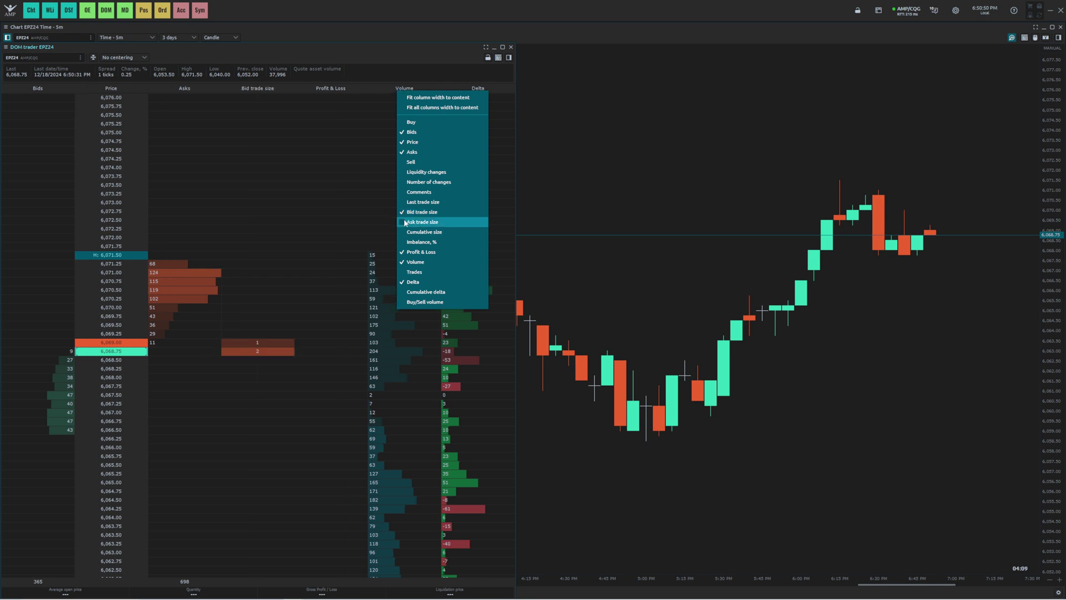
click(405, 223)
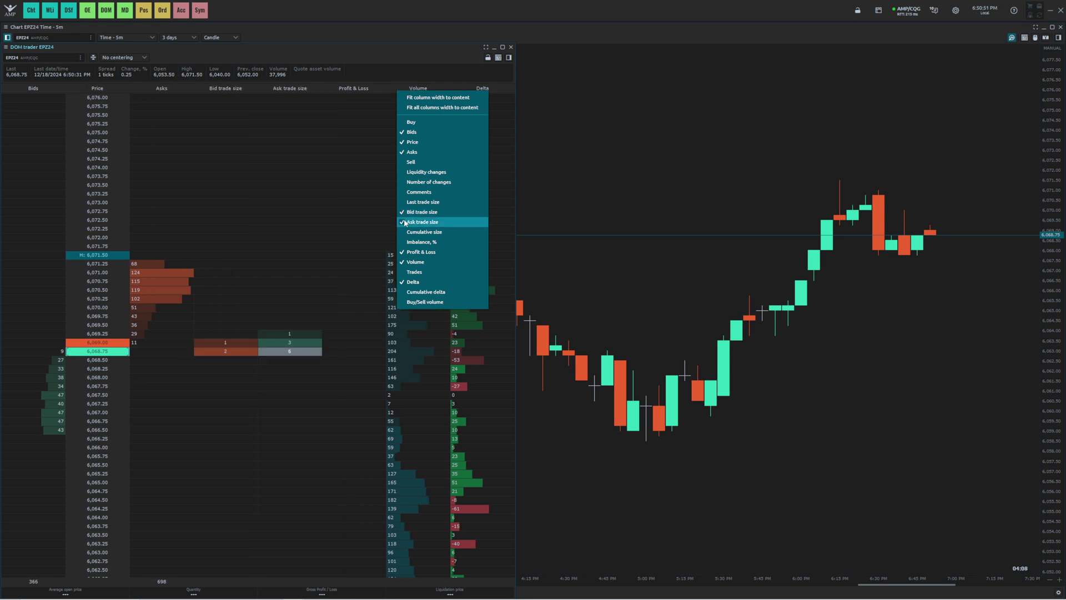
click(390, 87)
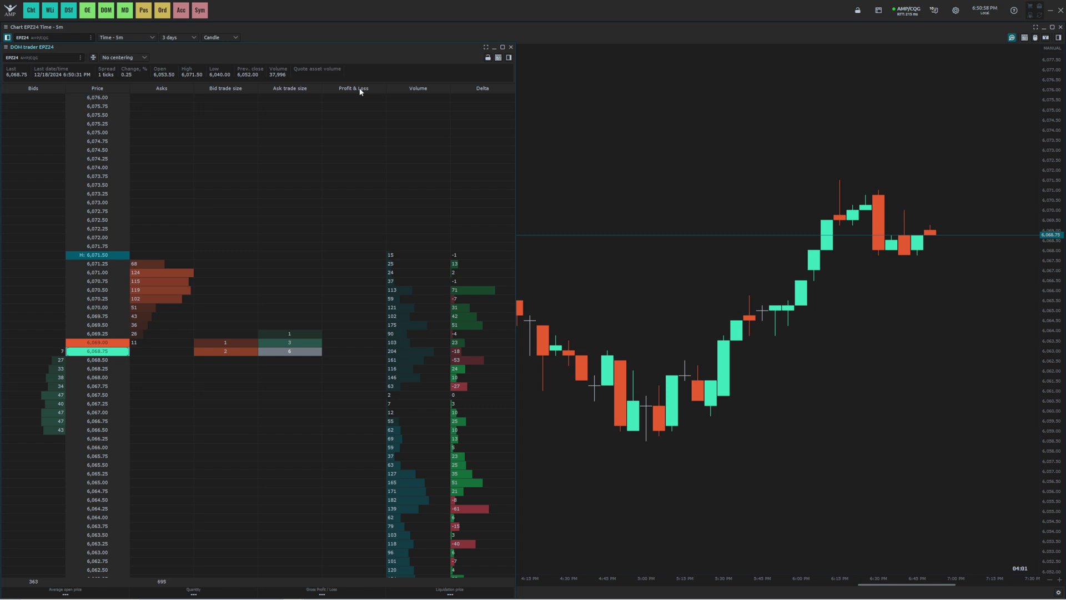
Reorder DOM columns: Profit & Loss, Delta, Volume, Price, Bids, Bid trade size, Ask trade size, Asks.
drag(360, 92, 46, 85)
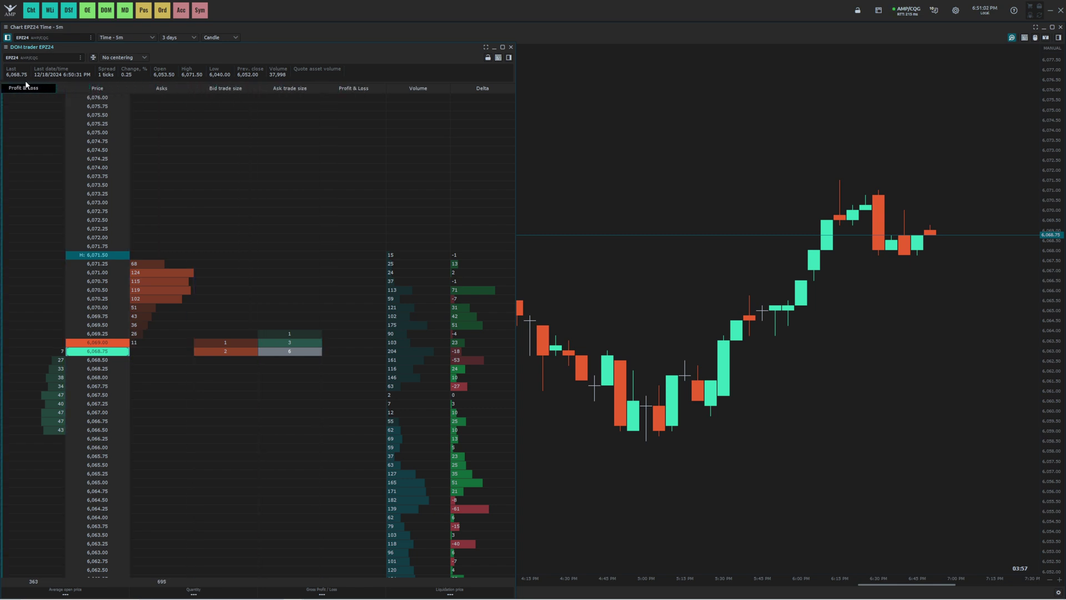
drag(471, 89, 86, 87)
drag(455, 88, 132, 87)
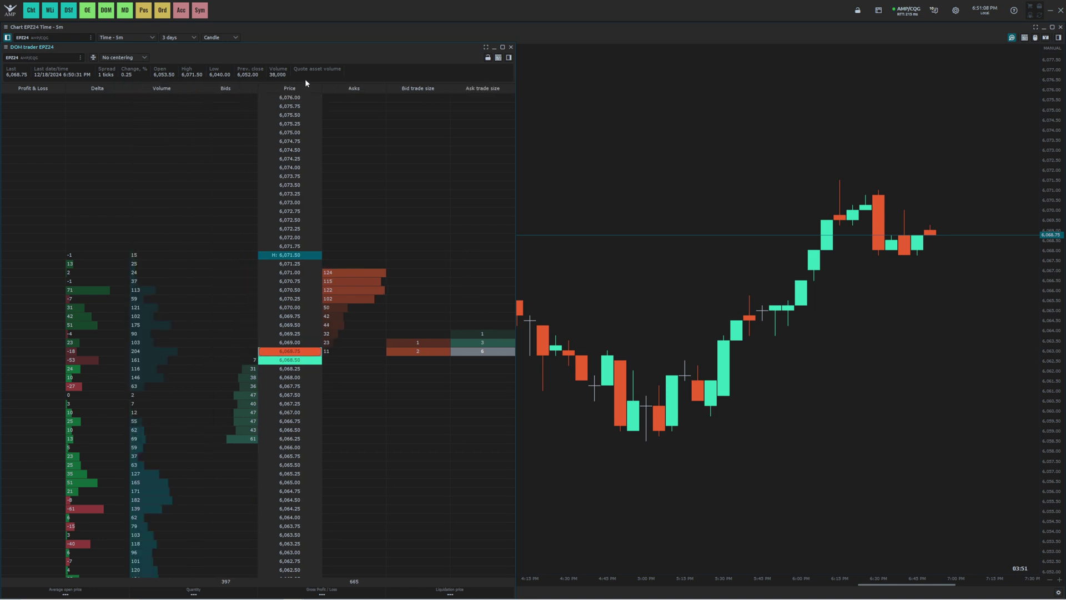
drag(302, 86, 221, 84)
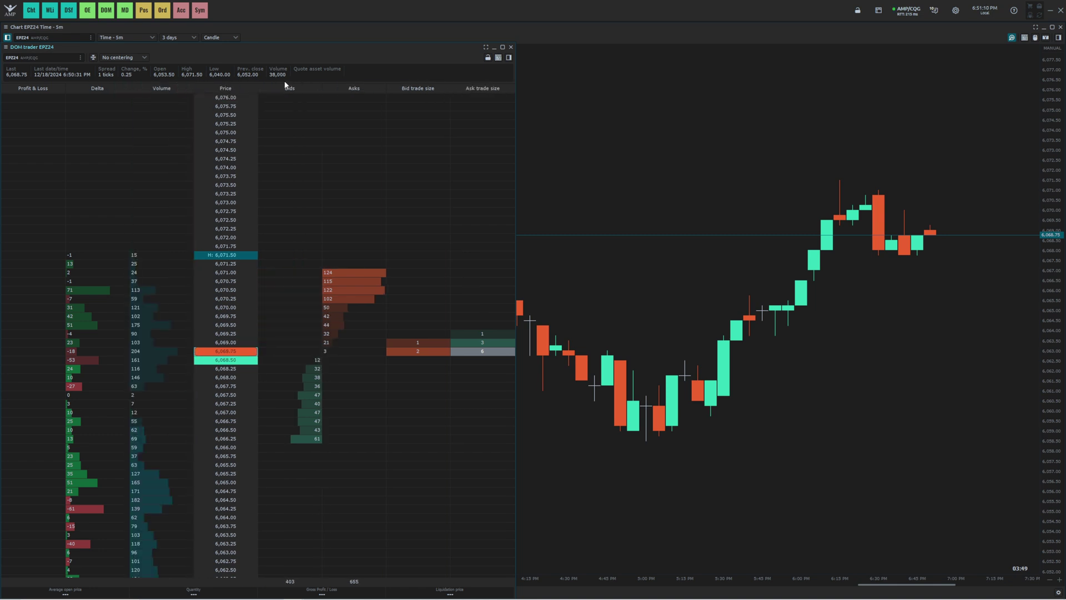
drag(425, 90, 343, 90)
drag(477, 85, 390, 88)
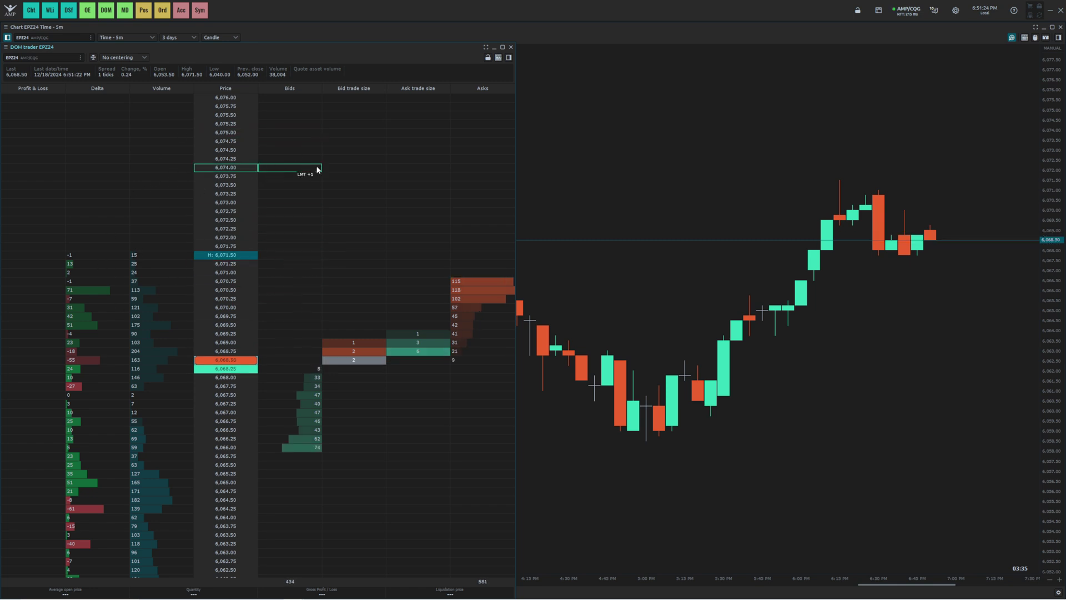
Open DOM trader settings from the panel header menu and position the dialog beside the DOM.
right_click(233, 206)
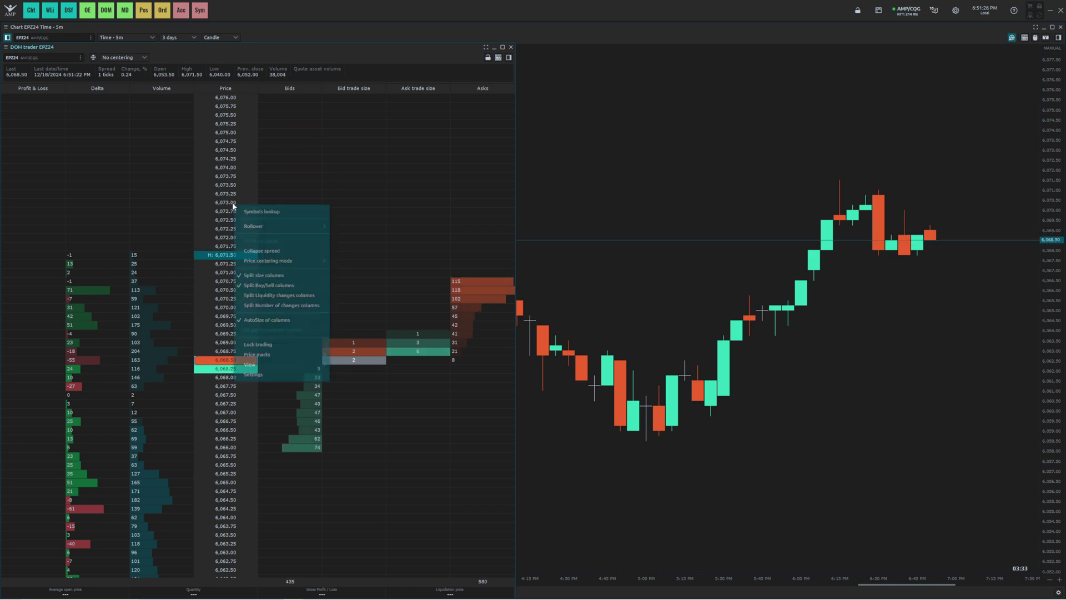
right_click(265, 46)
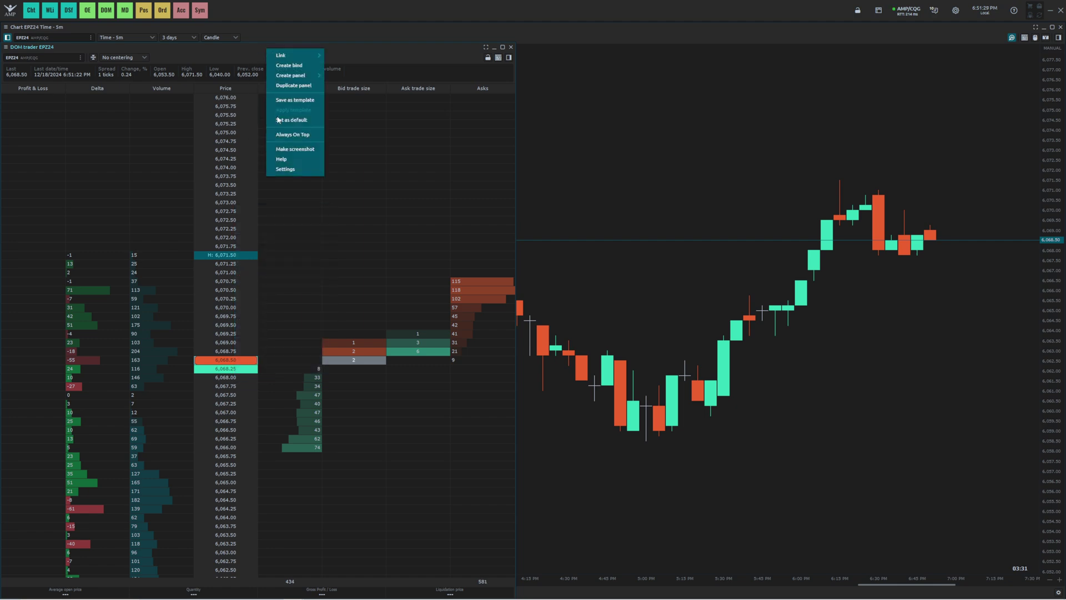
click(295, 170)
drag(467, 210, 374, 132)
scroll(384, 211, down, 3)
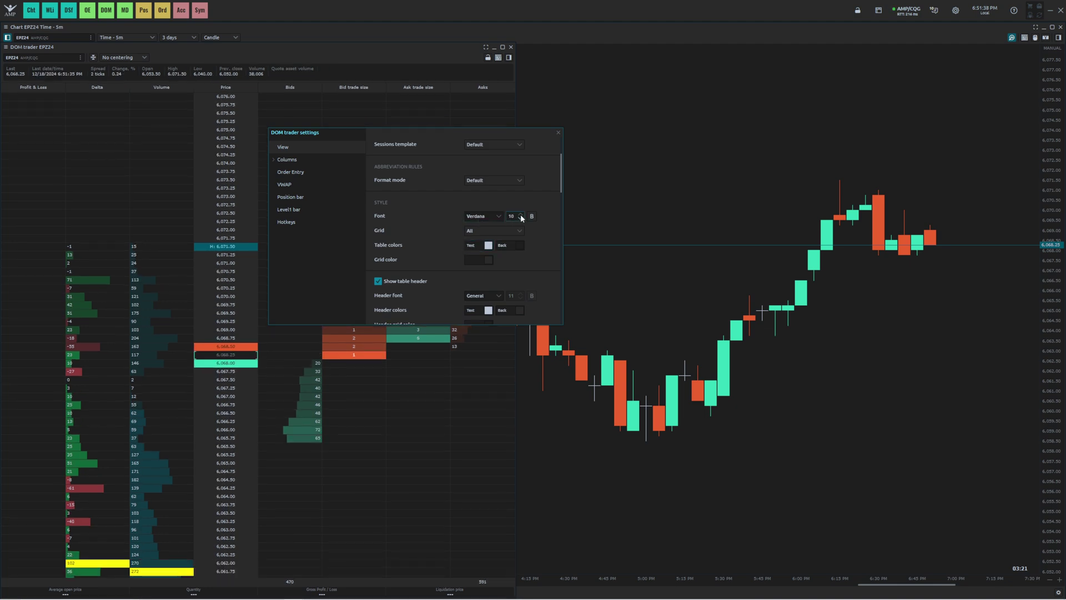
Try each Grid line option and leave the DOM grid set to All.
click(492, 229)
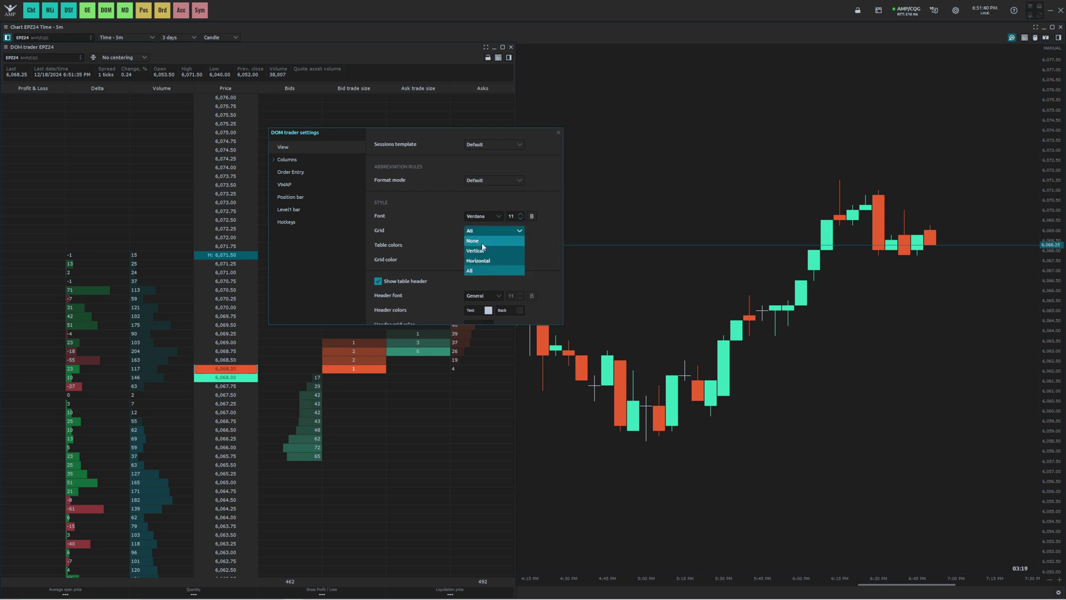
click(483, 241)
click(489, 231)
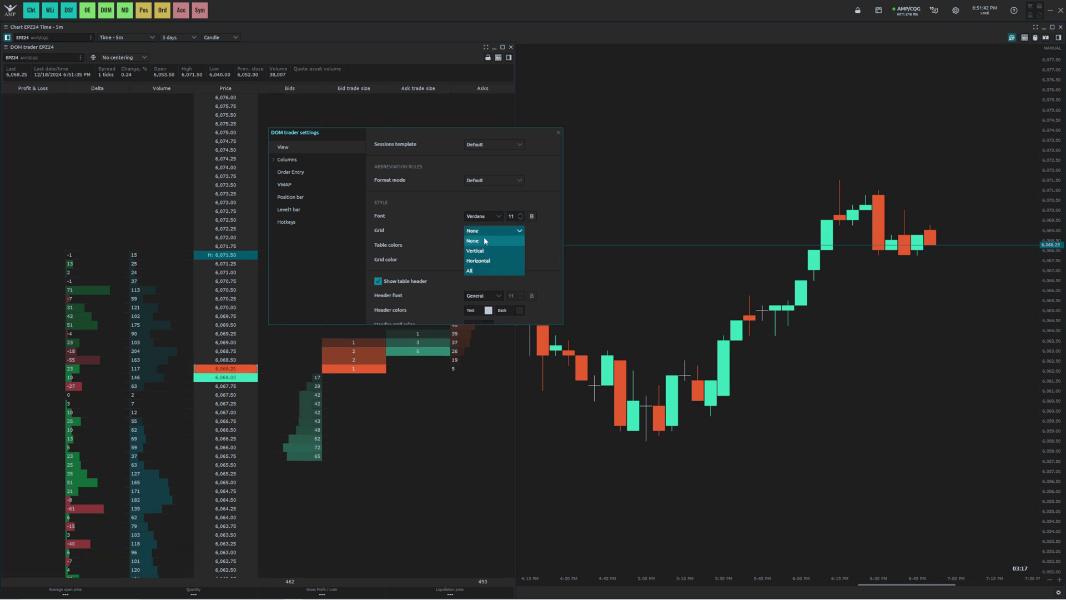
click(479, 251)
click(484, 231)
click(477, 260)
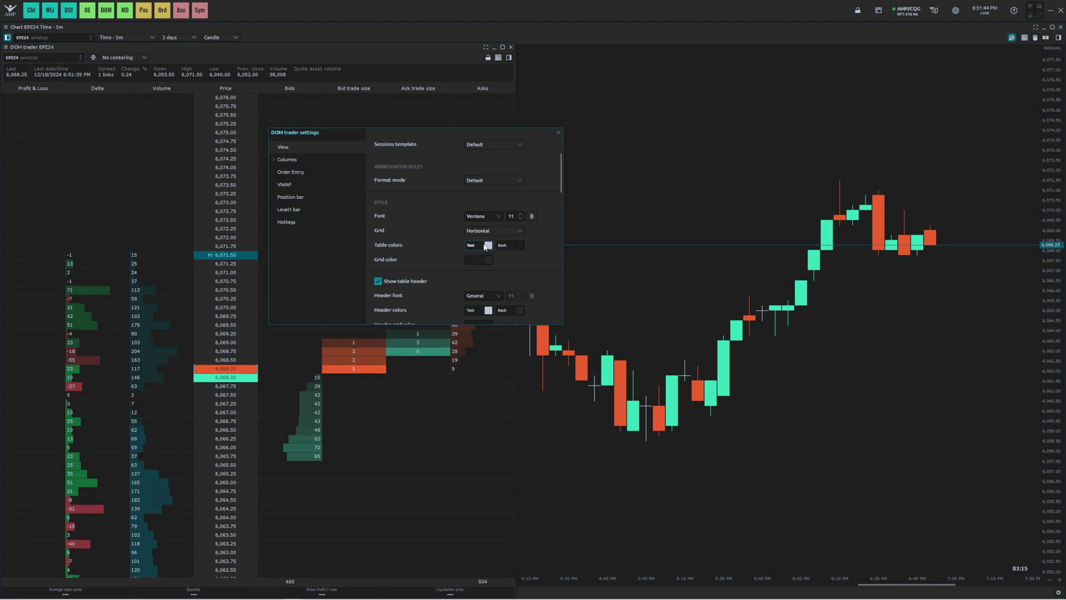
click(486, 232)
click(481, 270)
Make the grid colour about 37% opaque.
click(484, 259)
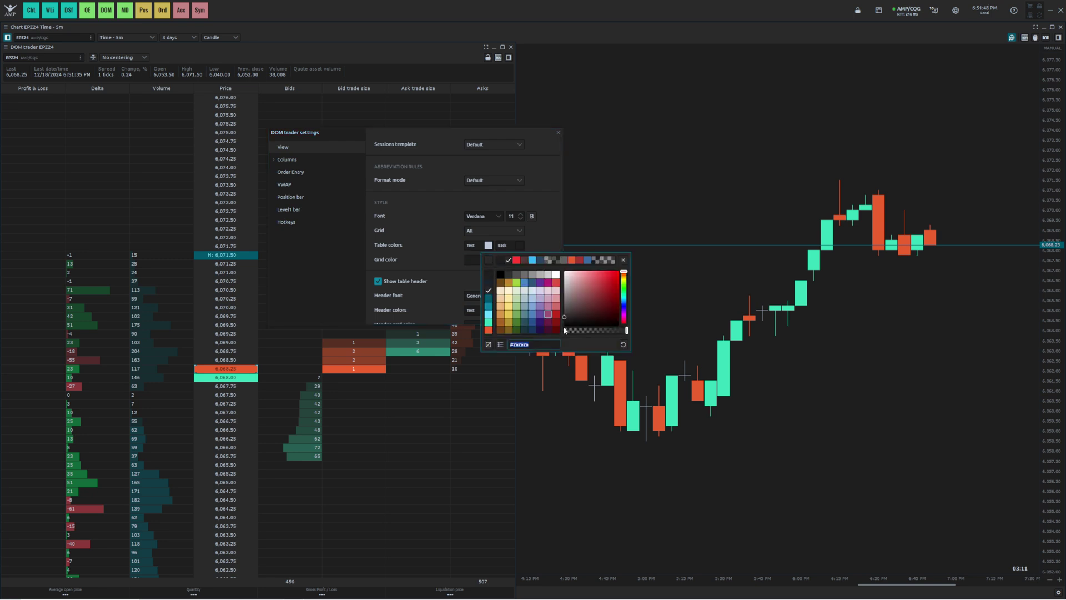
drag(593, 331, 588, 332)
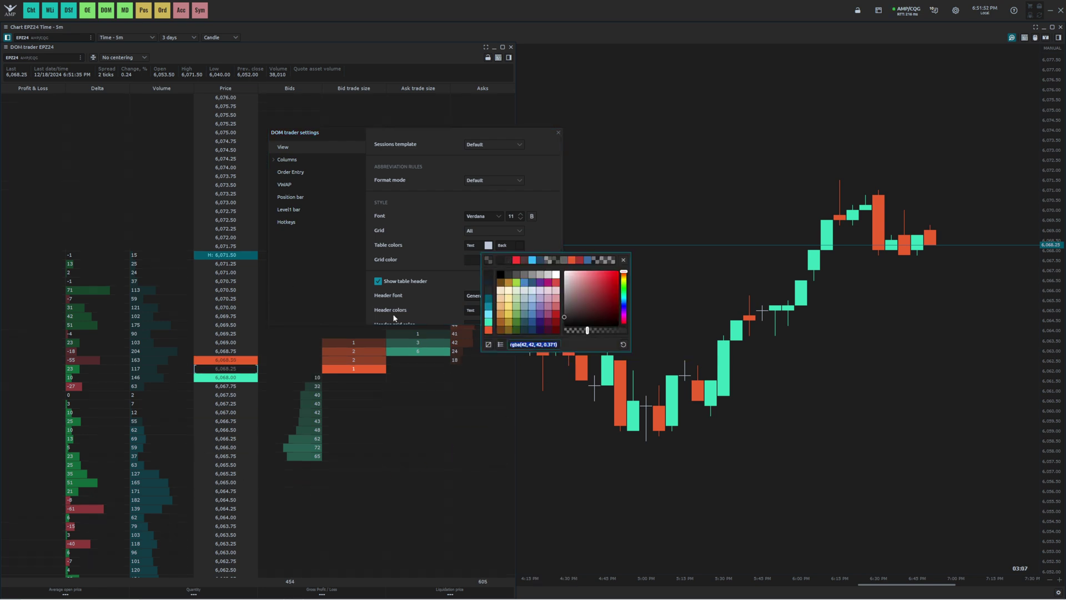
click(457, 270)
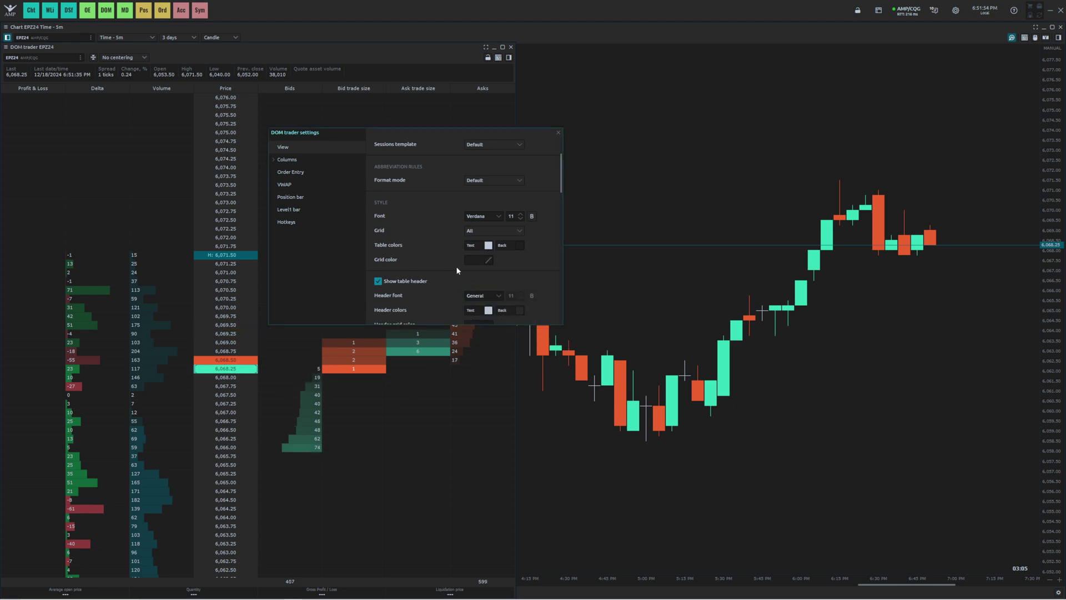
Enable the DOM centre line and colour it white at about 30% opacity.
scroll(447, 250, down, 1)
scroll(446, 245, down, 10)
scroll(440, 233, down, 3)
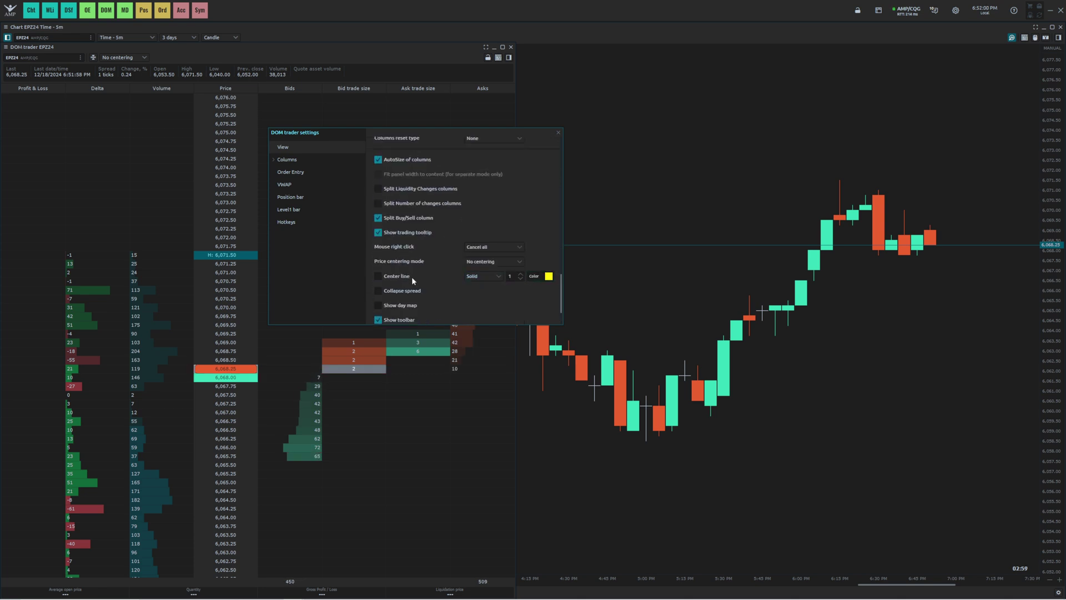
click(377, 276)
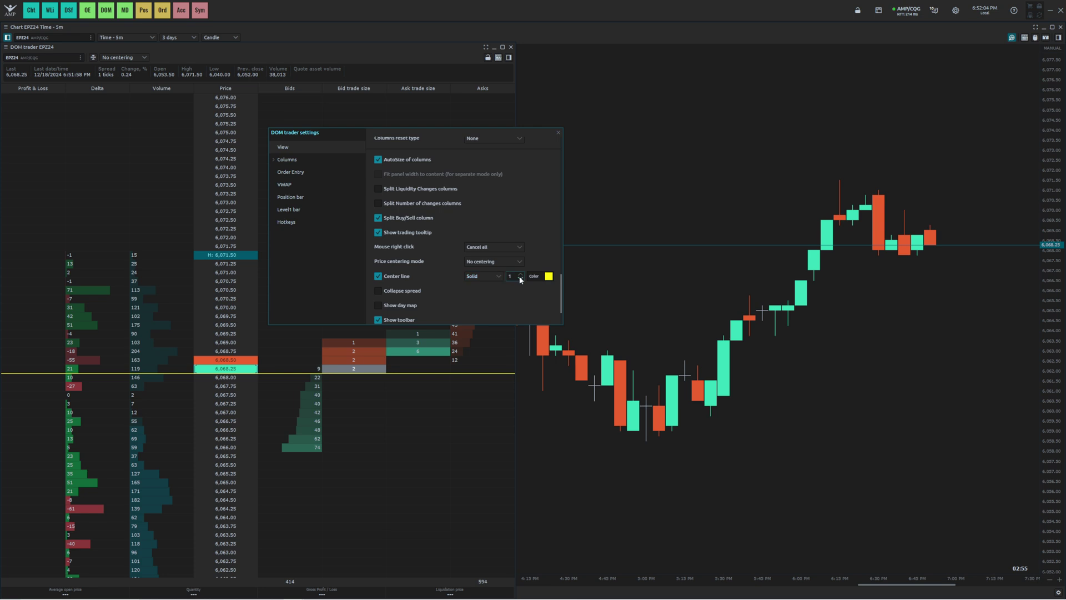
click(547, 276)
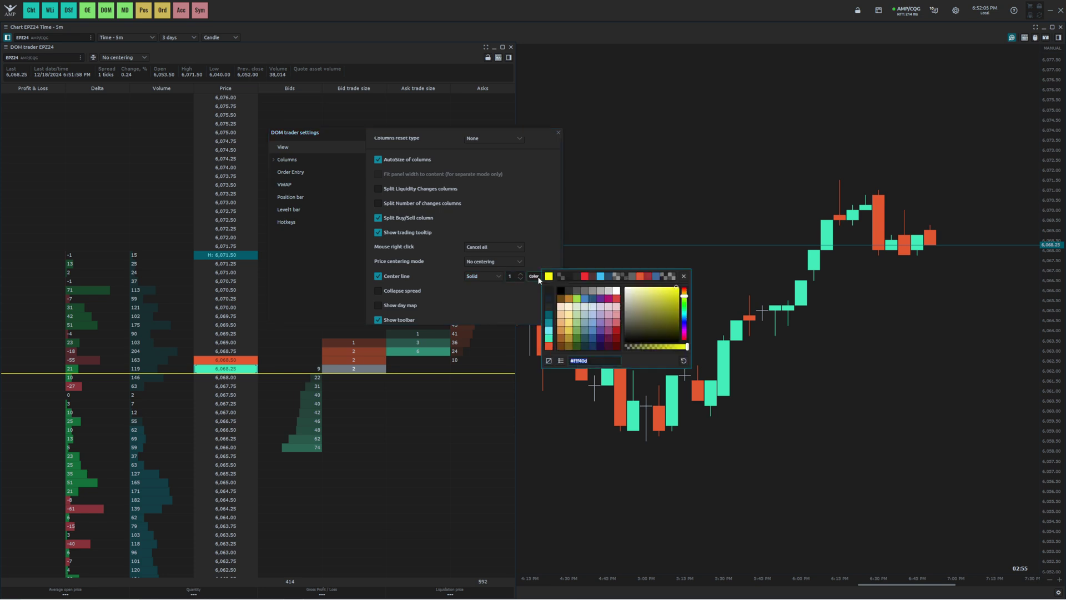
click(618, 292)
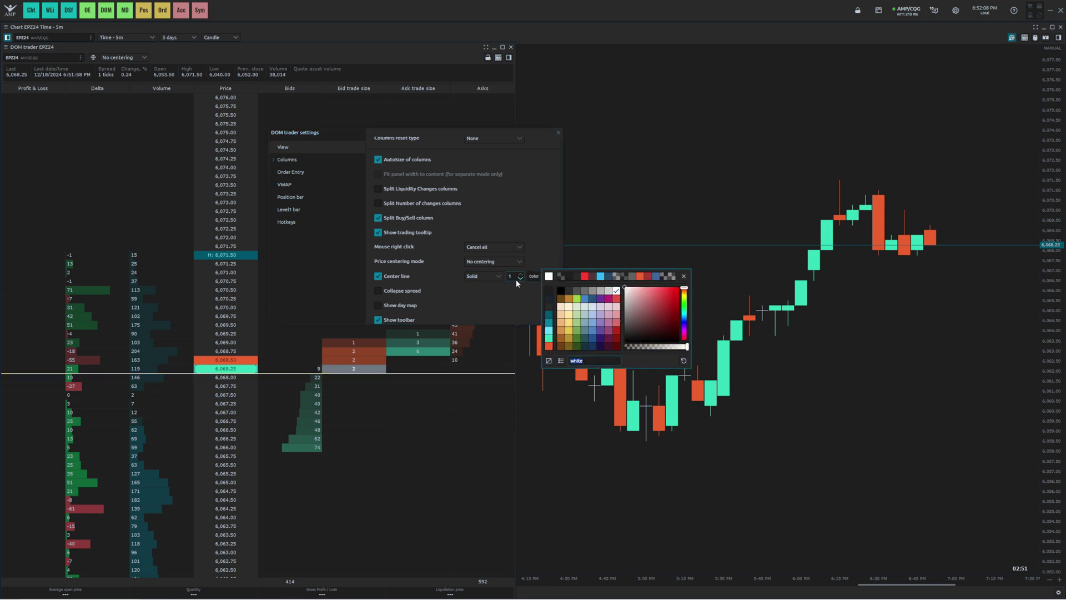
drag(655, 347, 639, 349)
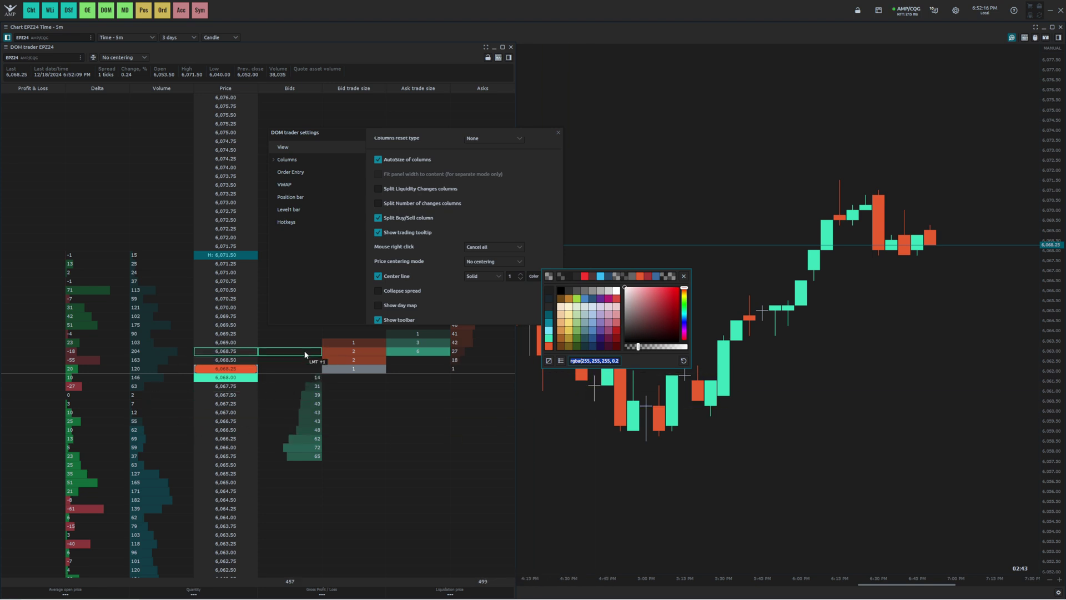
click(537, 213)
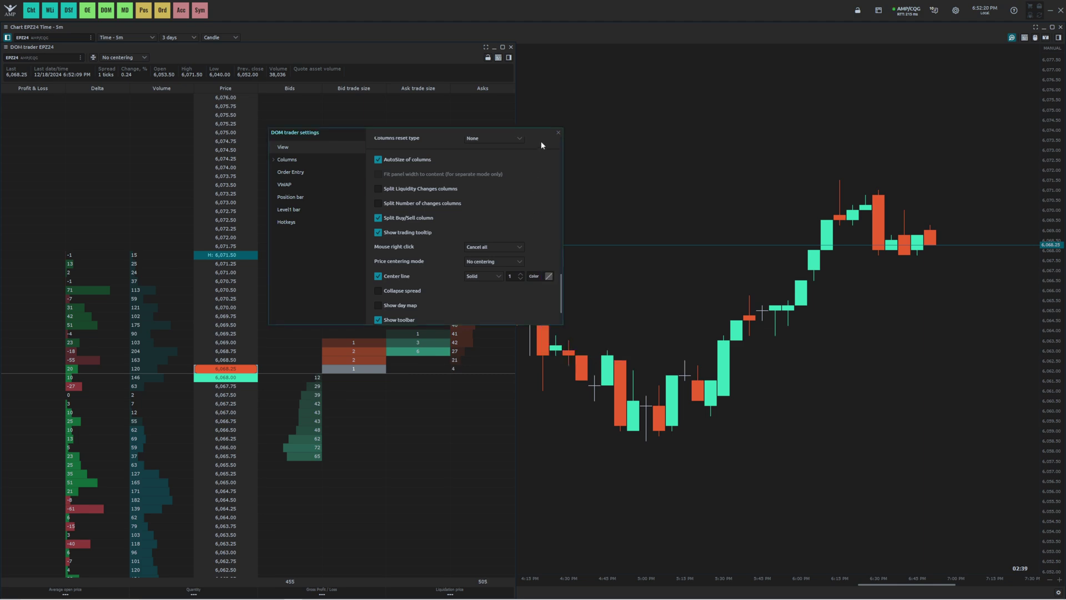
Set the Profile 3 (Delta) column's text alignment and profile alignment to Right.
click(274, 160)
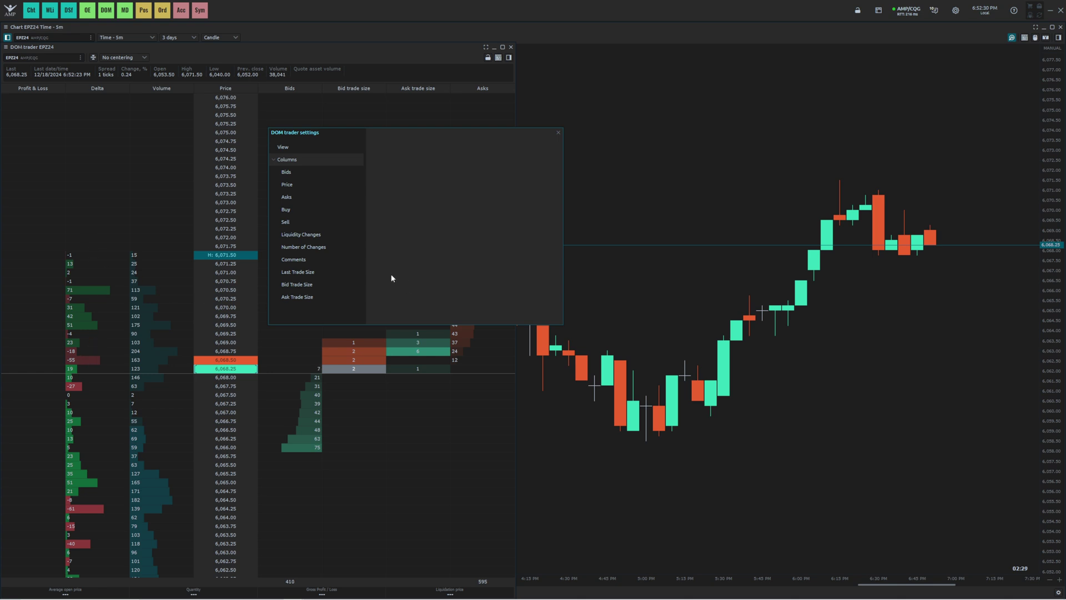
scroll(308, 187, down, 4)
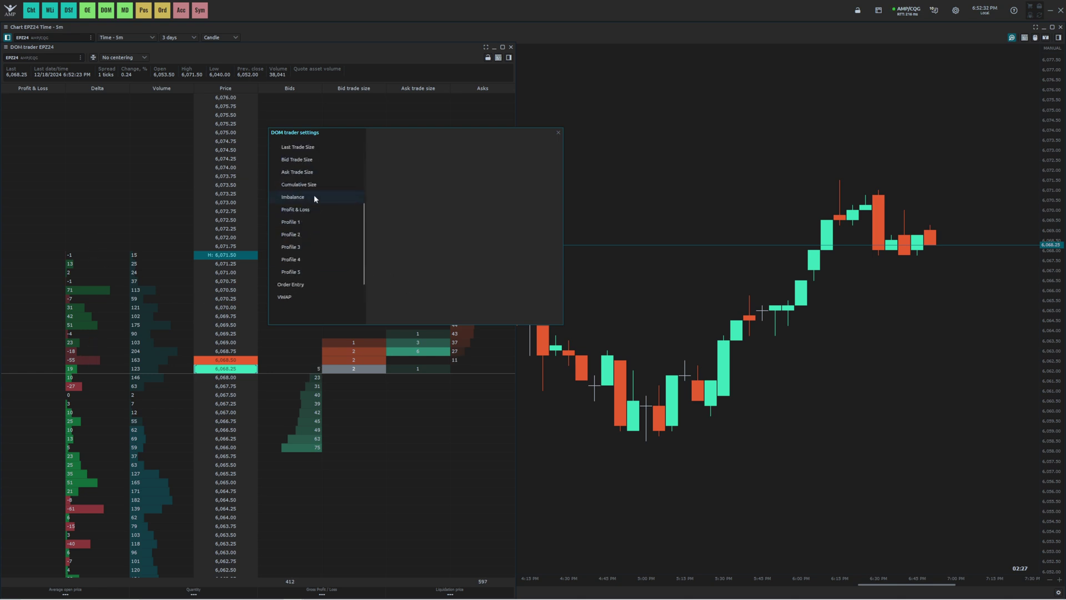
click(321, 248)
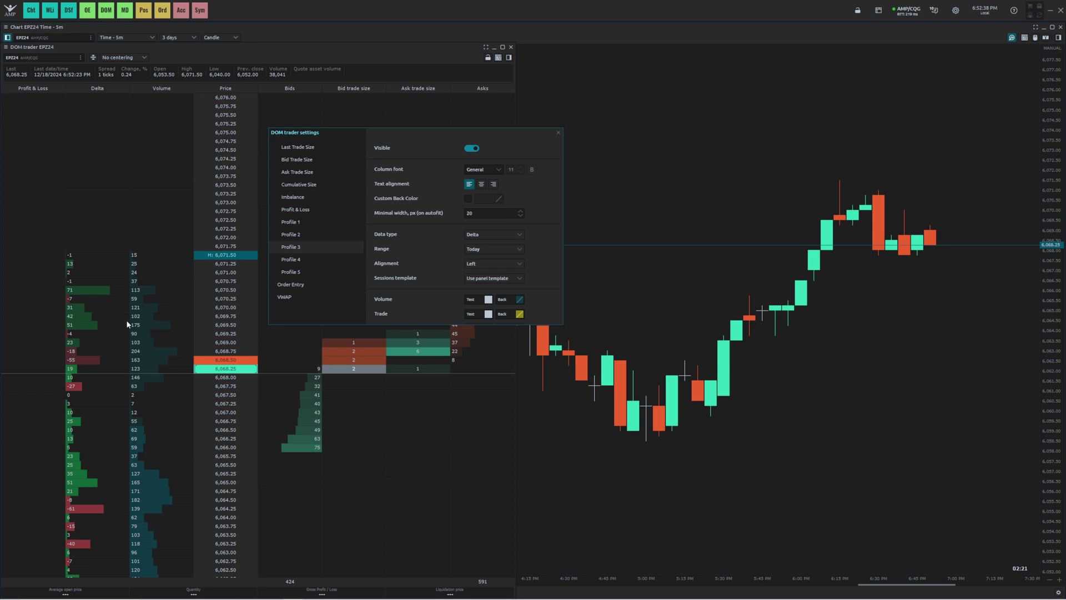
click(492, 188)
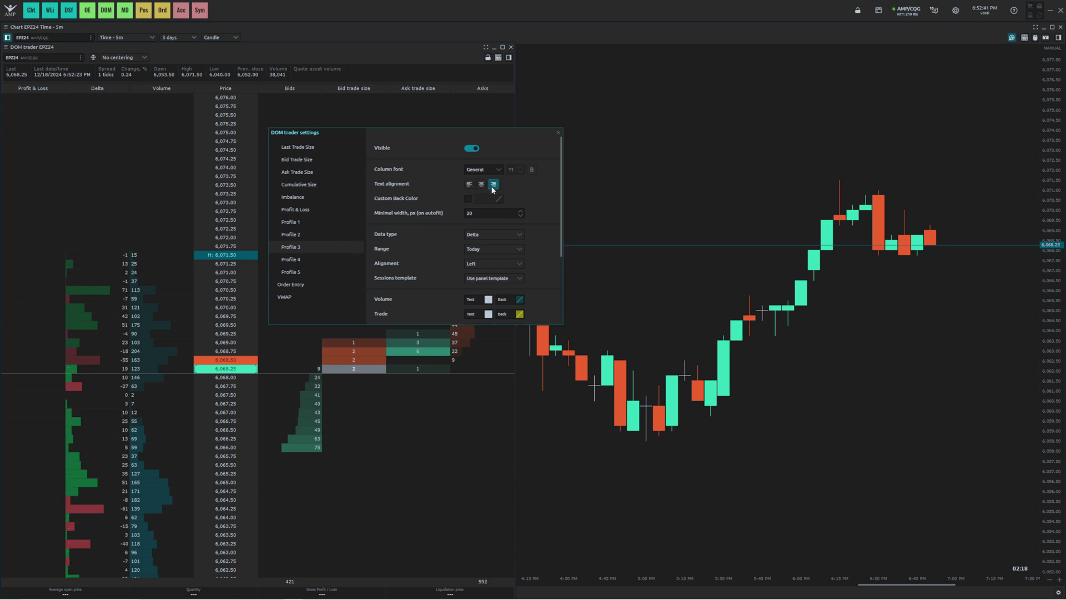
click(480, 265)
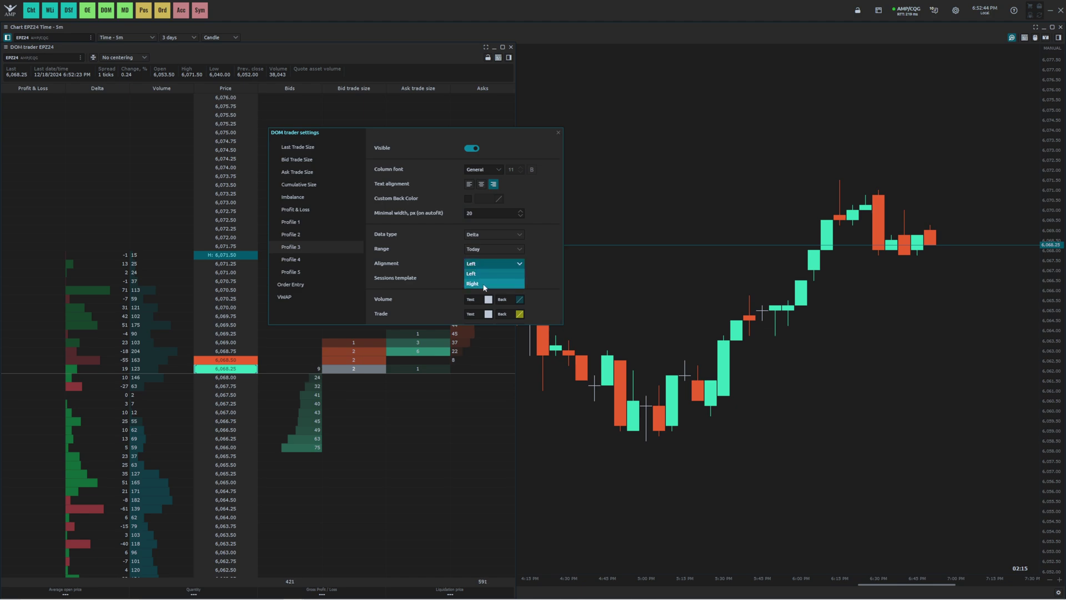
click(484, 284)
scroll(428, 239, down, 4)
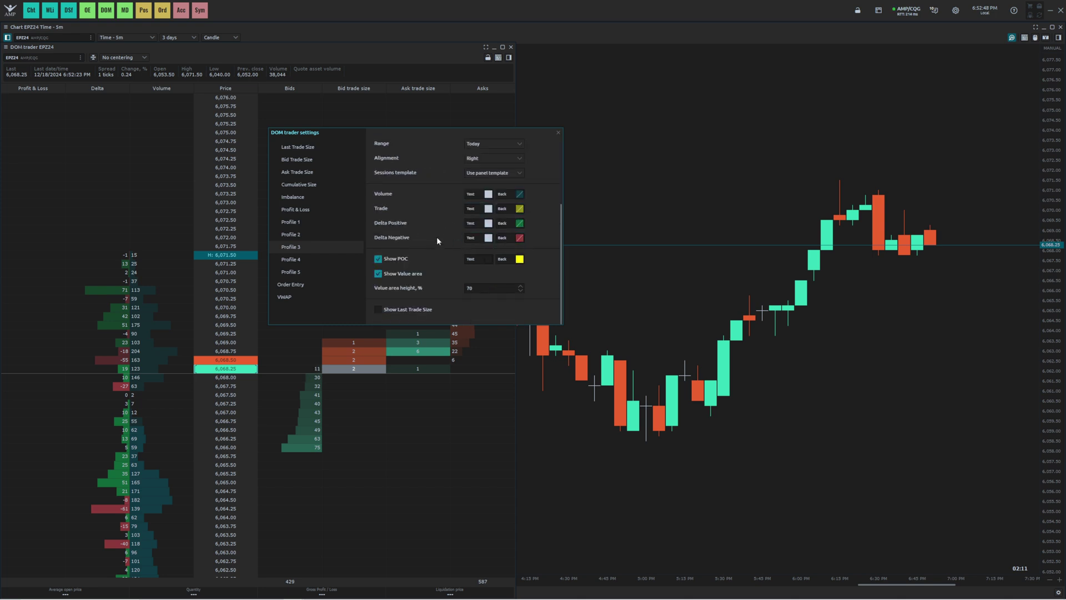
Set Delta Positive back colour to 41,71,101 and text colour to 52,183,244.
click(519, 225)
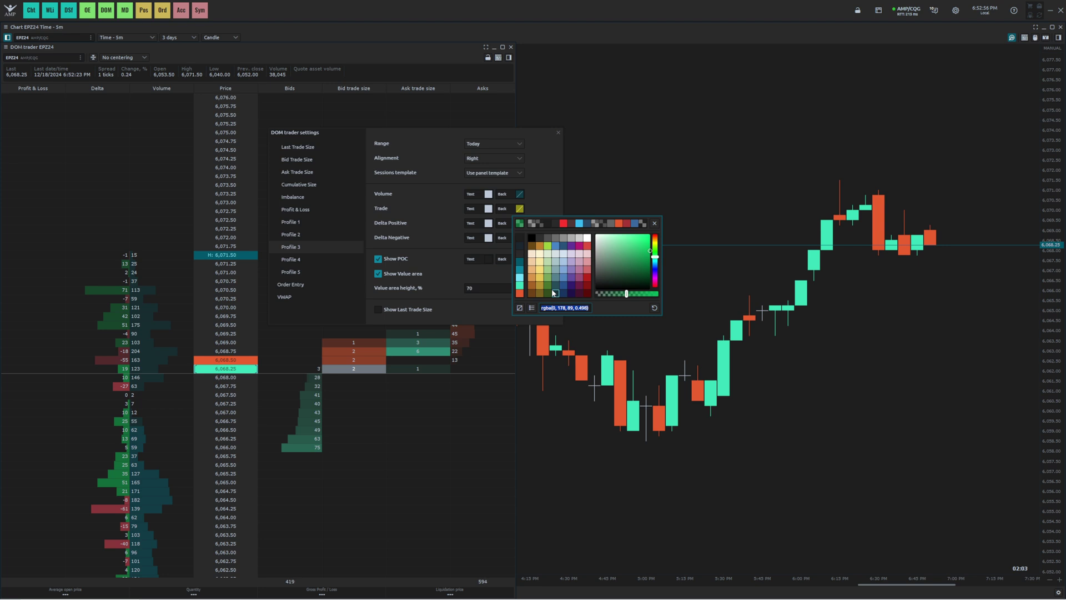
text(41,71,101)
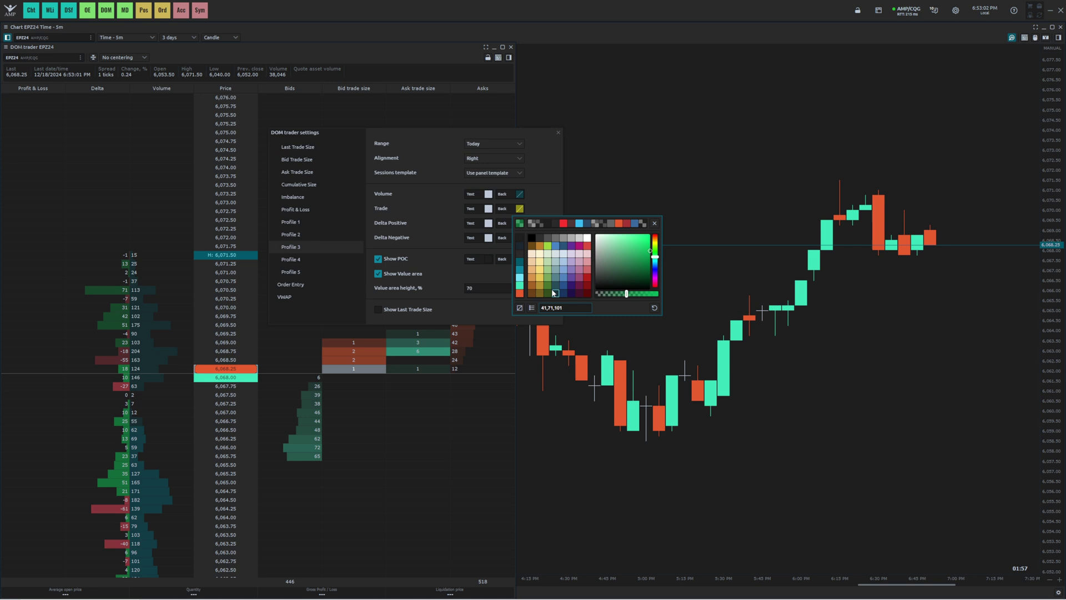
key(Return)
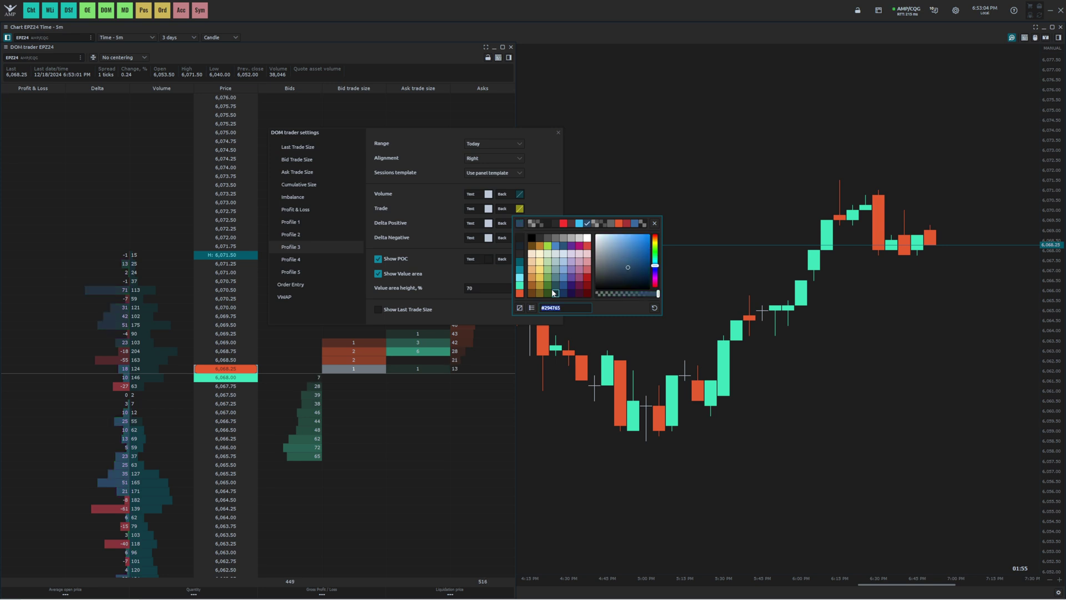
key(Escape)
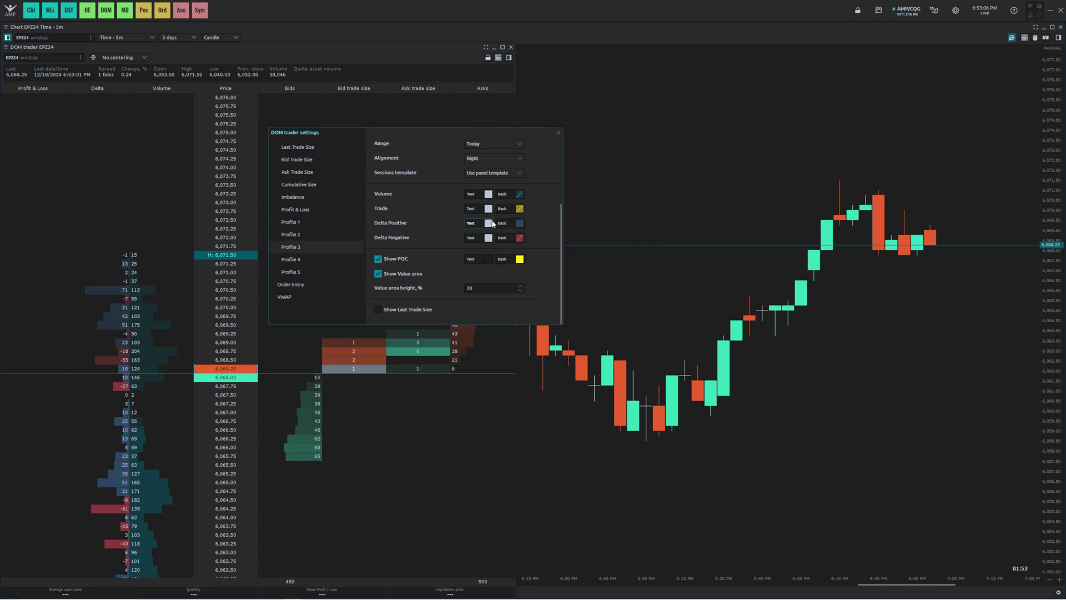
click(488, 223)
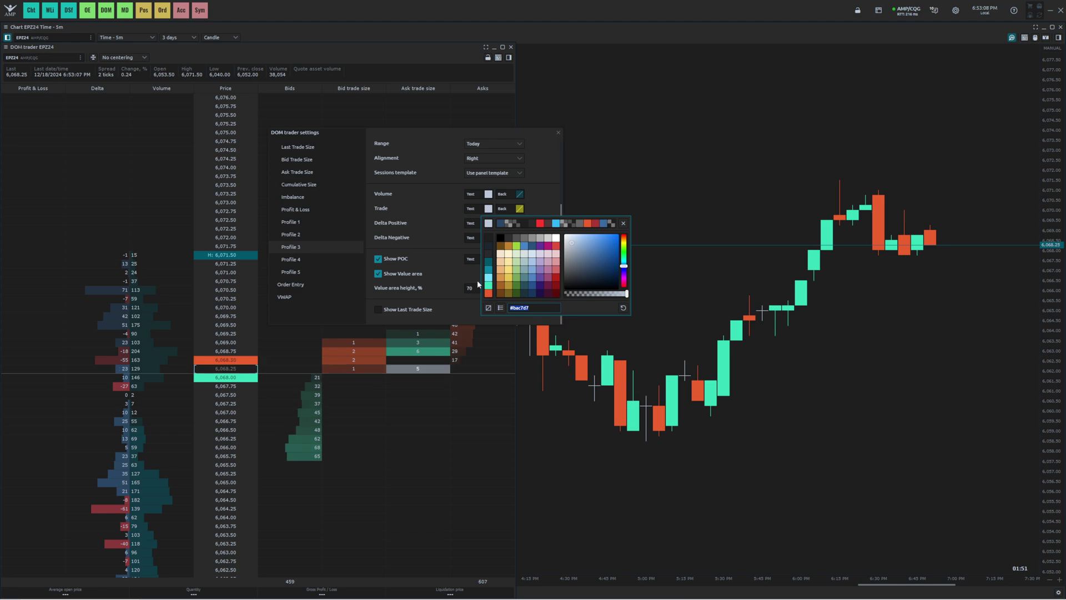
text(52,183,24)
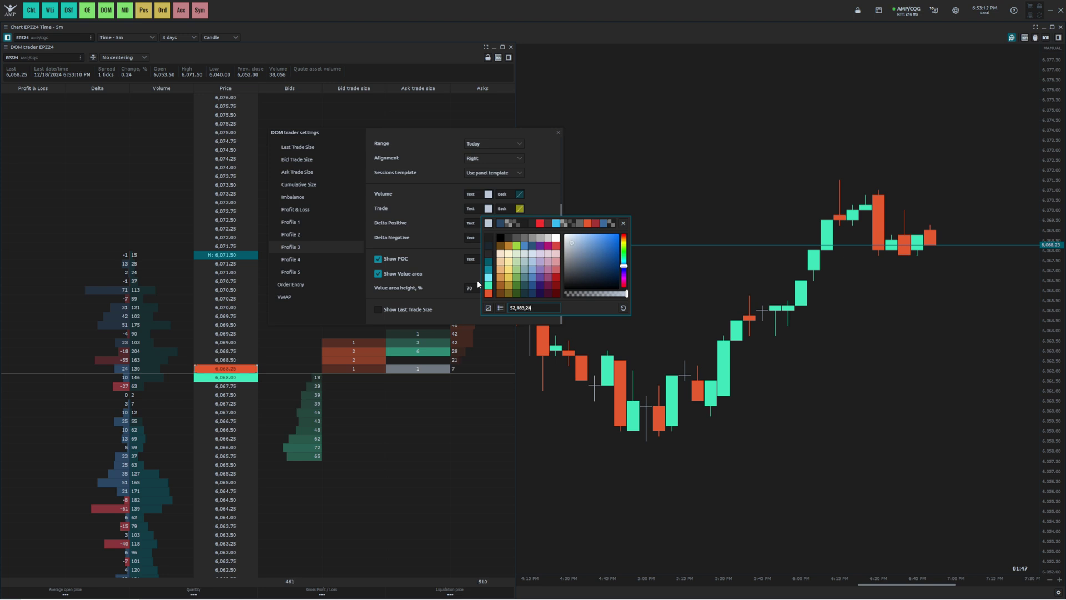
click(420, 228)
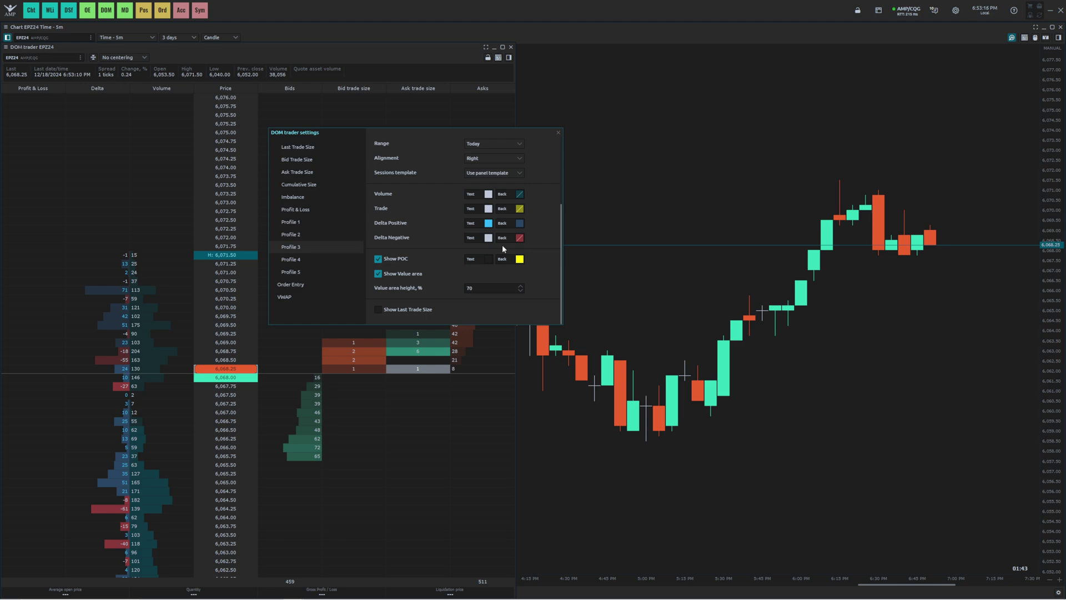
Set Delta Negative back colour to 81,55,55 and text colour to 253,59,49.
click(523, 240)
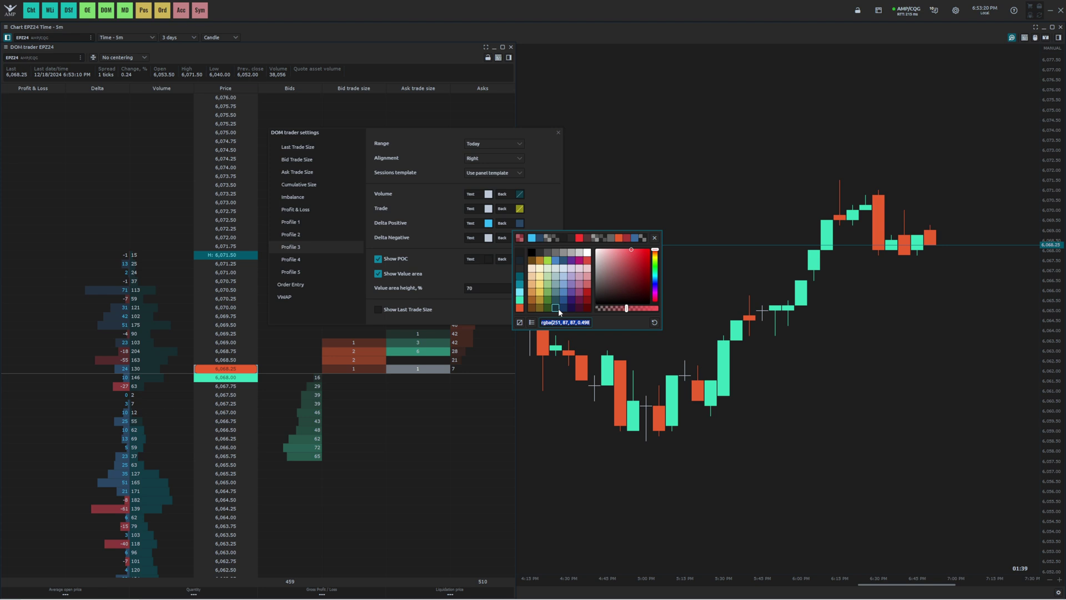
text(81,55,55)
key(Return)
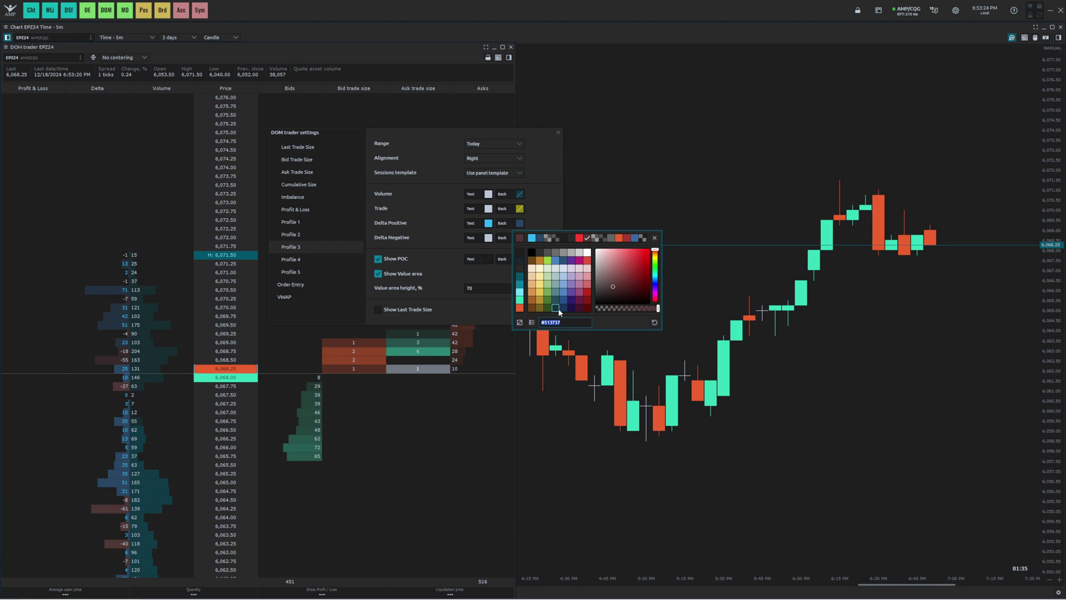
click(488, 260)
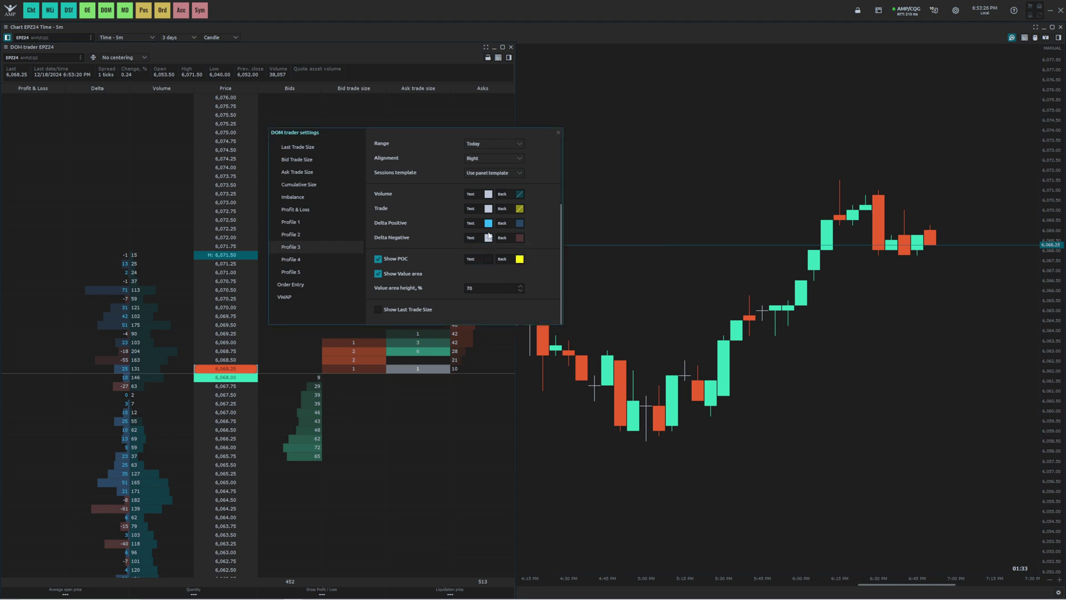
click(488, 239)
click(526, 323)
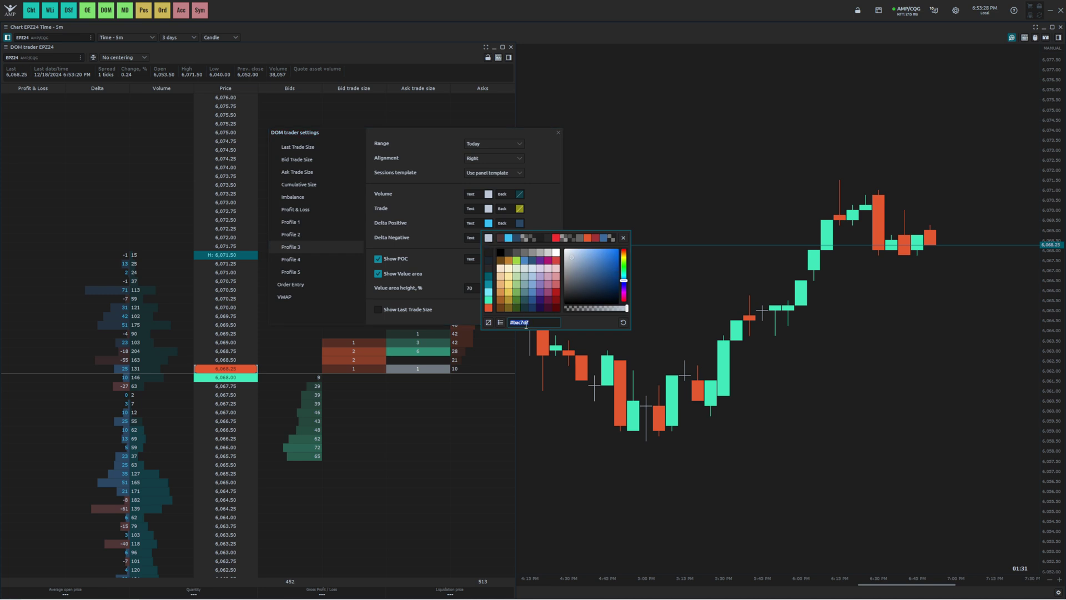
text(253)
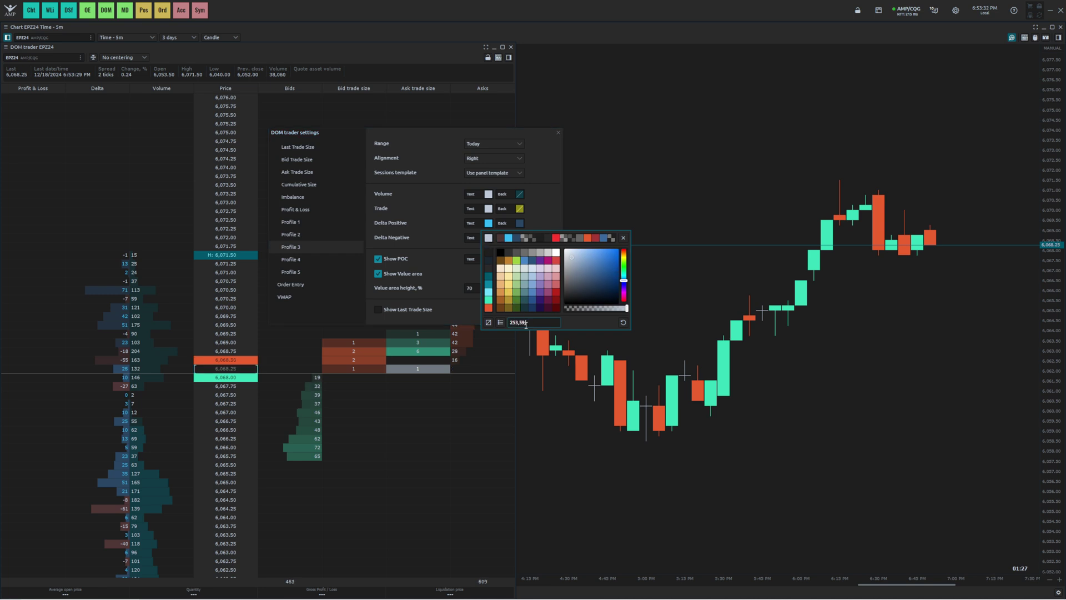
text(,59,49)
key(Return)
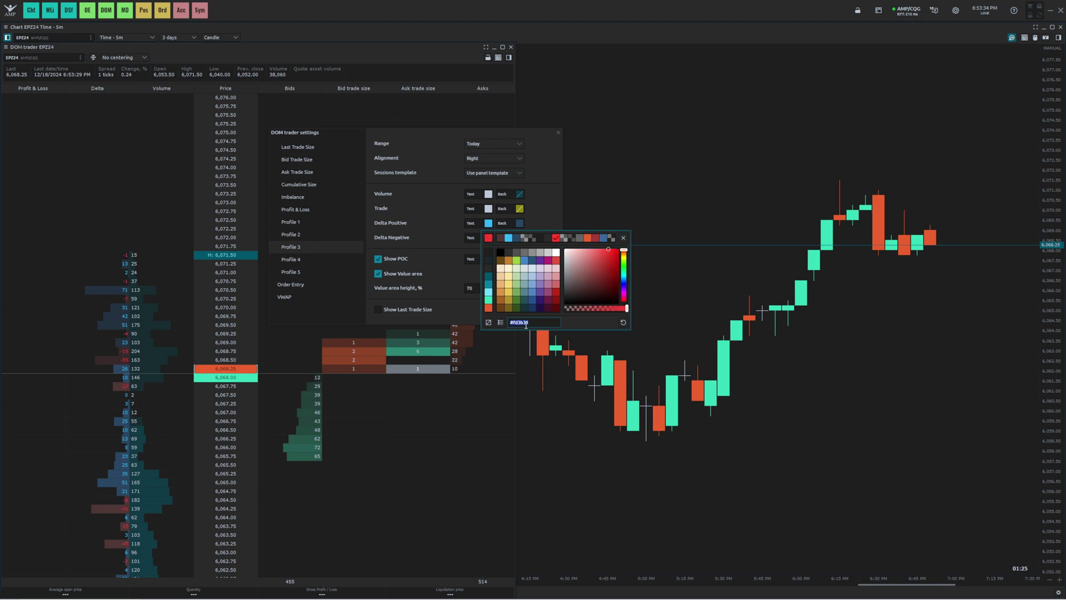
click(435, 284)
Switch off Show Value area and Show POC for the Profile 3 delta column.
scroll(202, 328, down, 4)
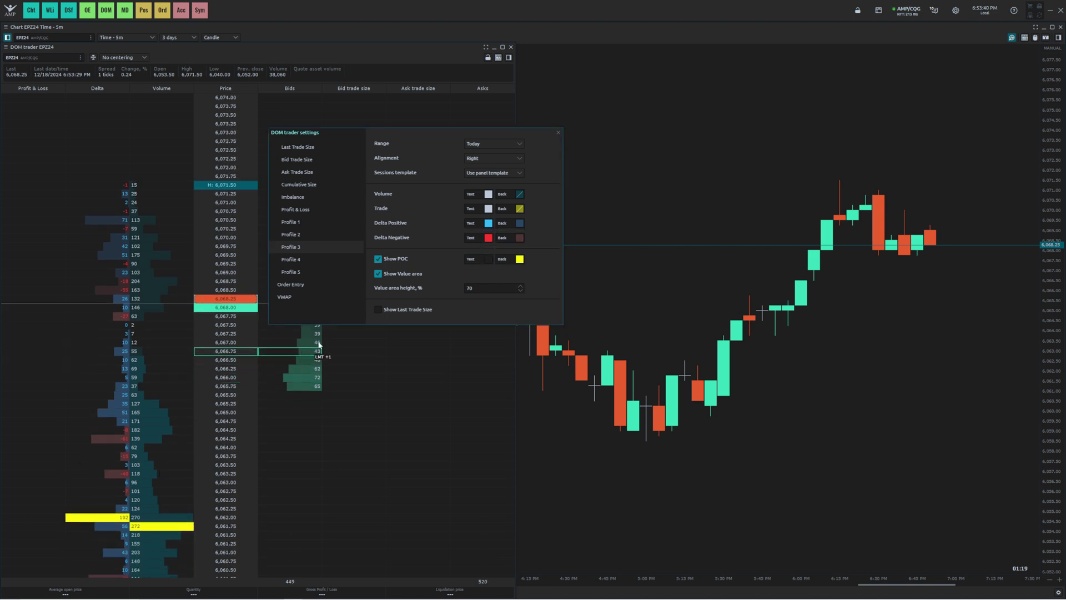
click(380, 274)
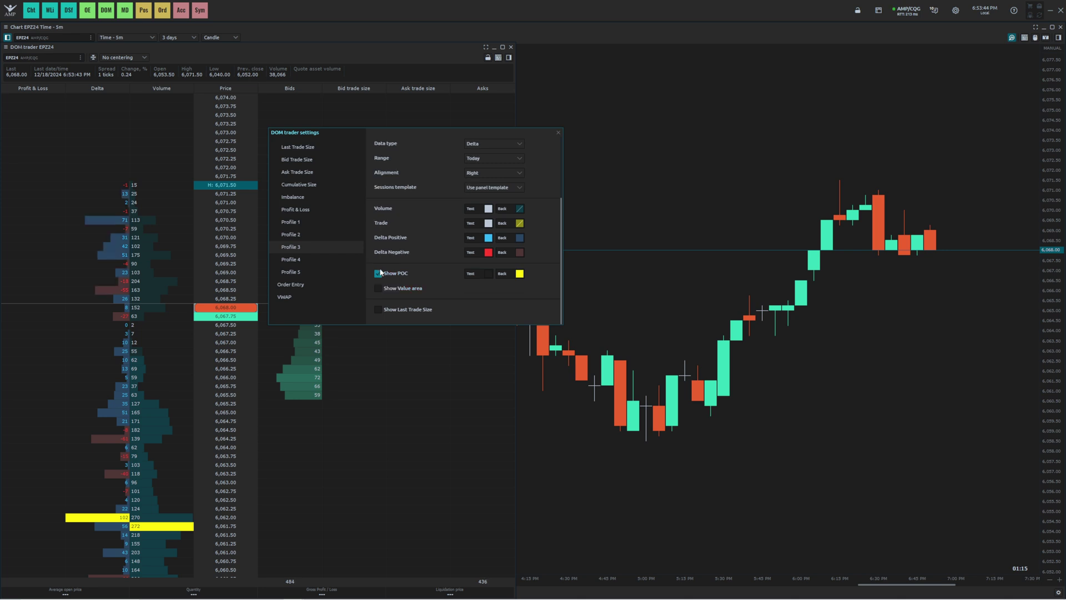
click(378, 272)
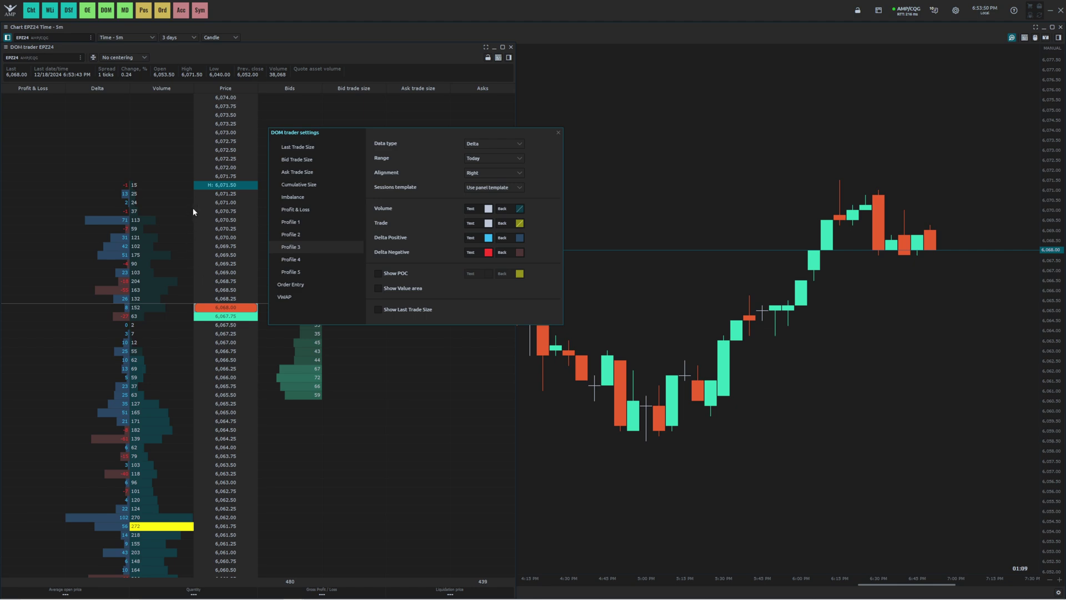
click(303, 225)
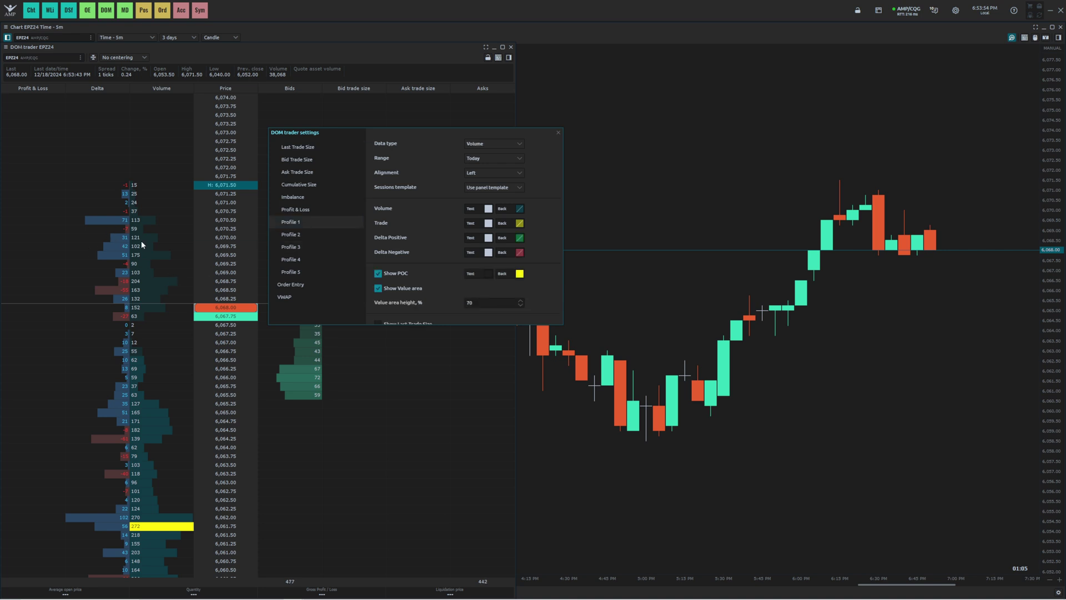
Set the Profile 1 Volume column's text alignment and bar Alignment both to Right.
scroll(451, 198, up, 2)
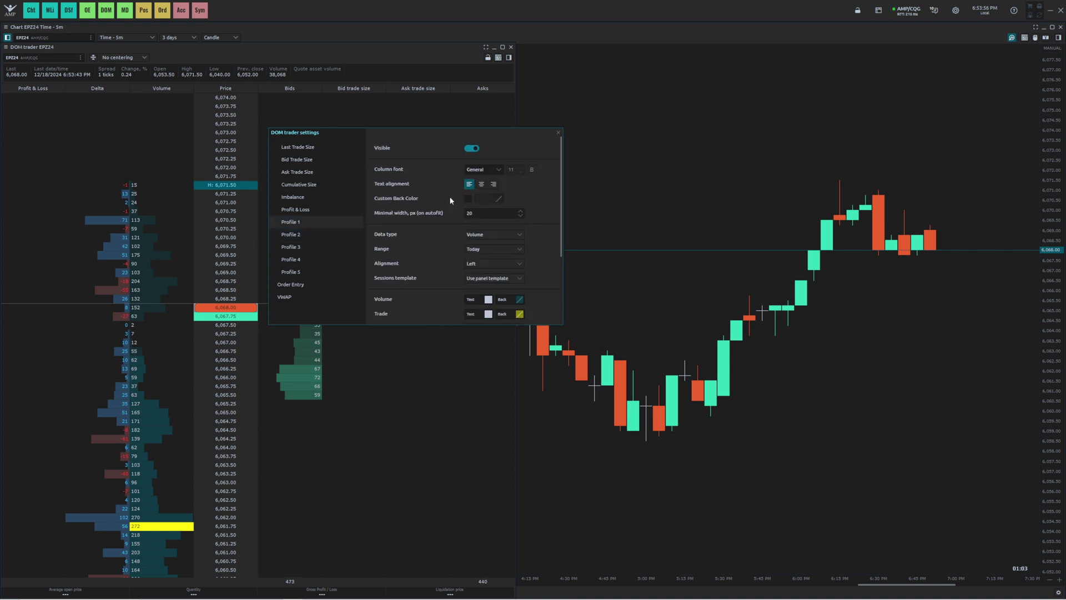
click(493, 184)
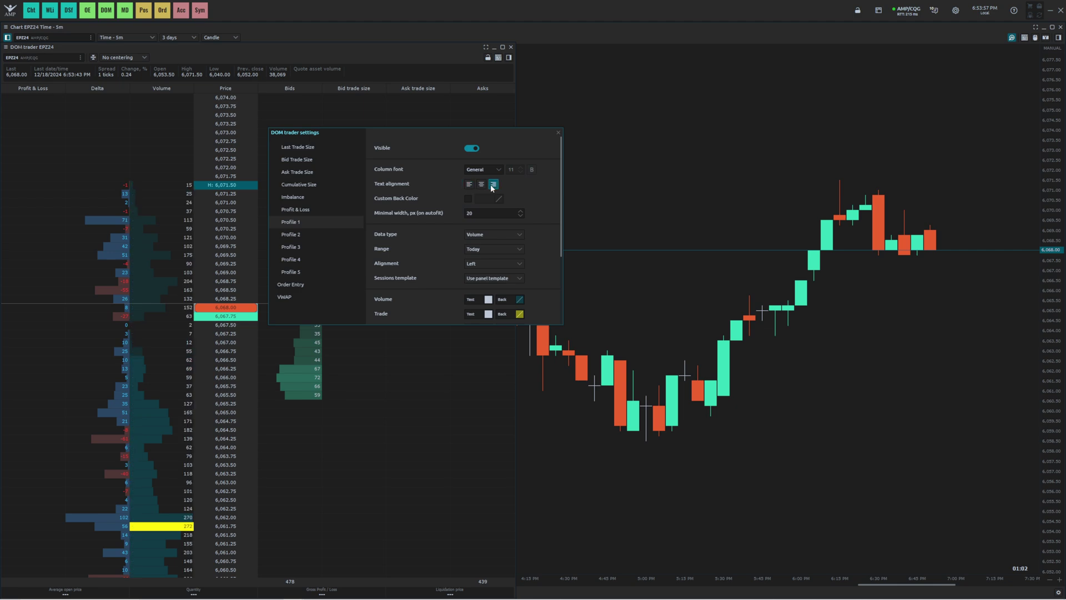
click(479, 266)
click(479, 285)
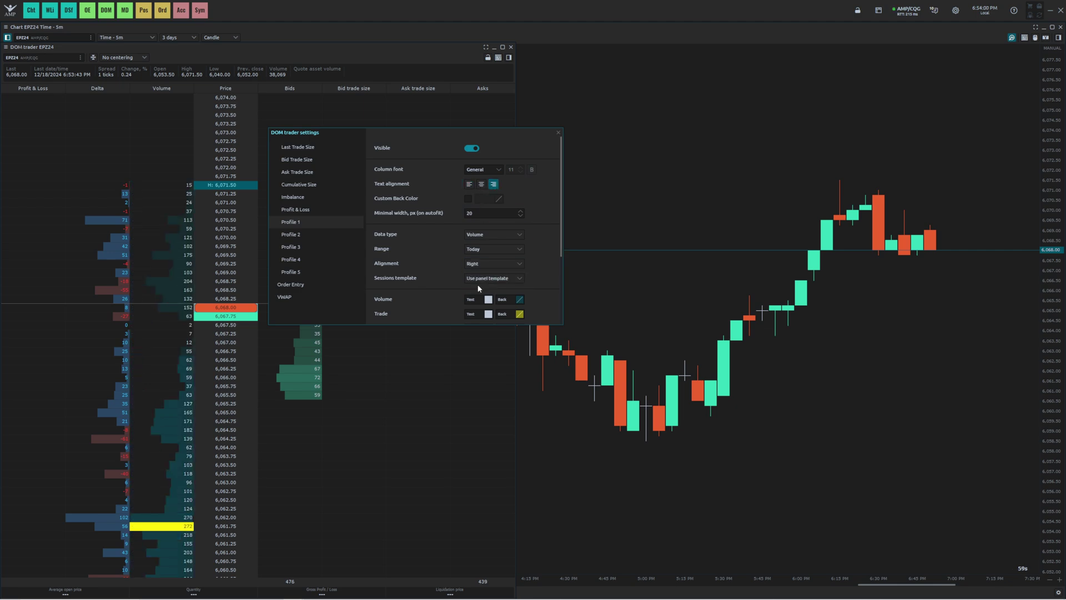
scroll(421, 227, down, 3)
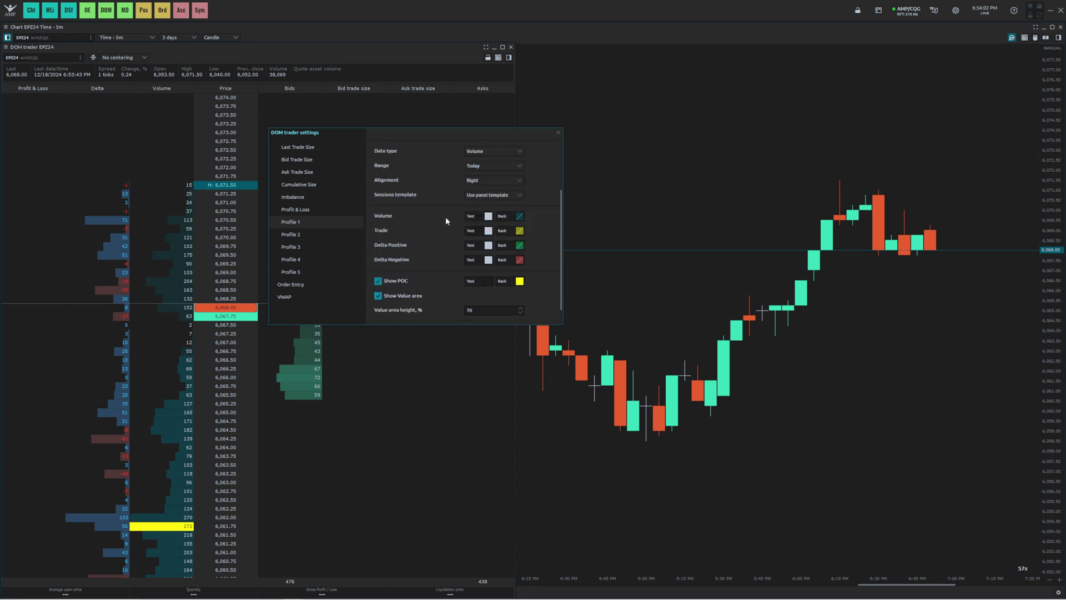
Set the Profile 1 Volume back colour to grey 100,100,100 (#646464).
click(522, 219)
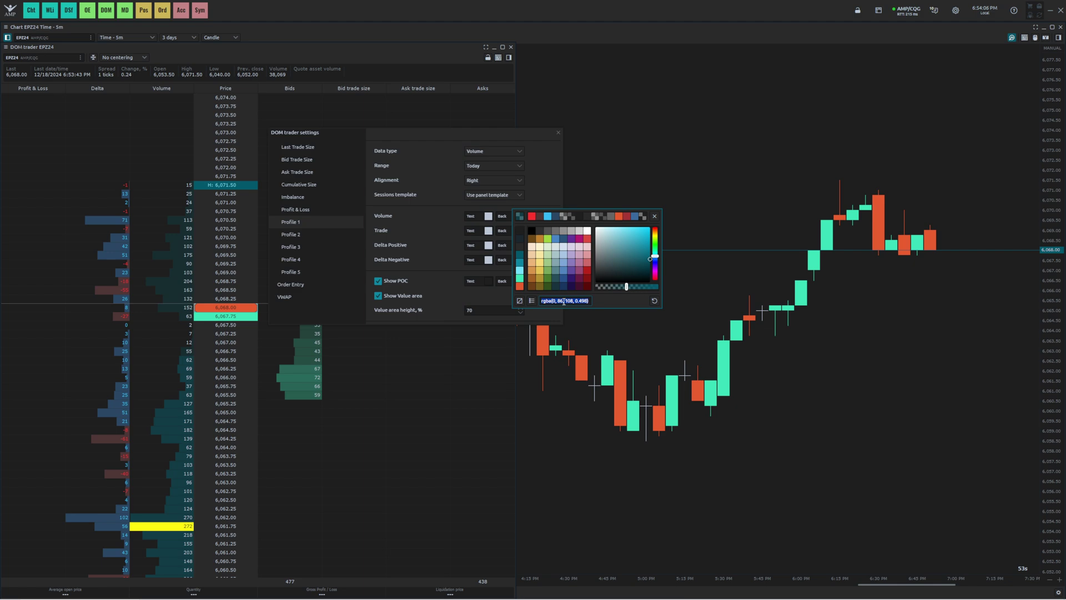
text(100,100,100)
key(Return)
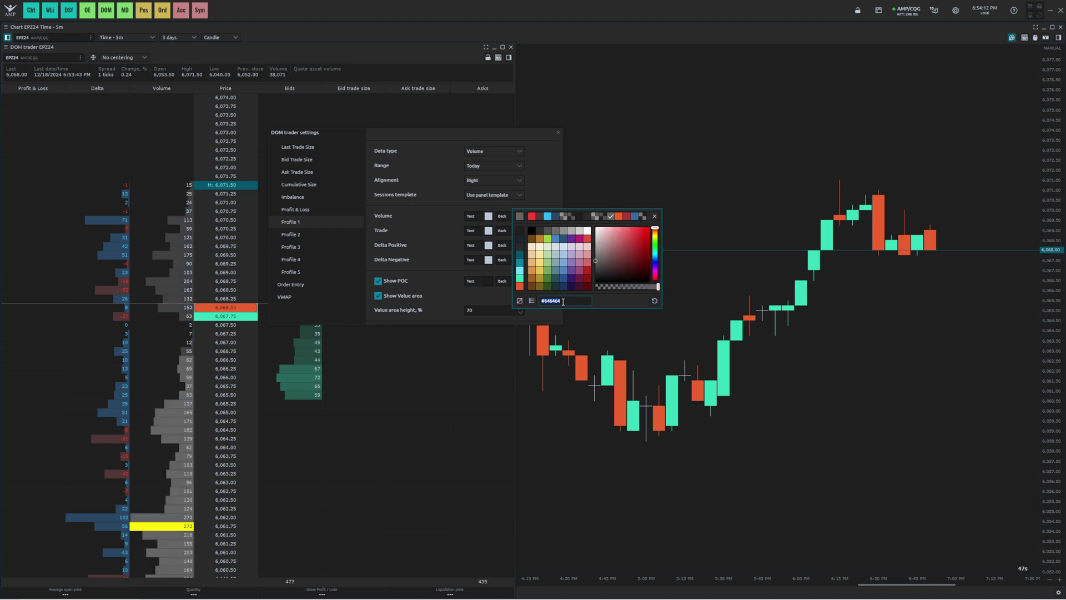
click(448, 266)
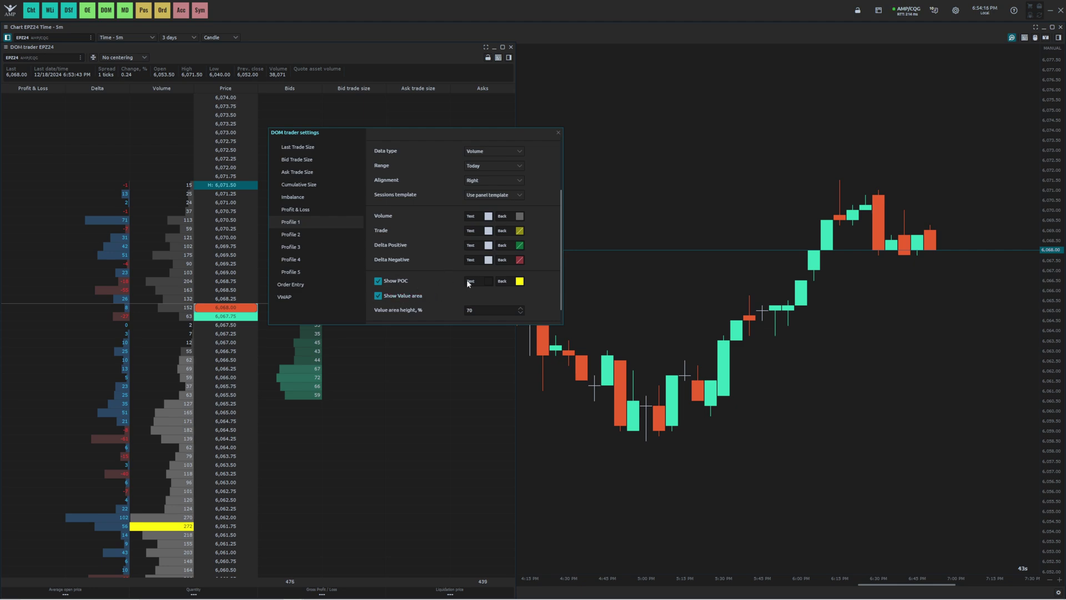
Change the Profile 1 Show POC colour to the orange swatch #eb602f.
click(519, 281)
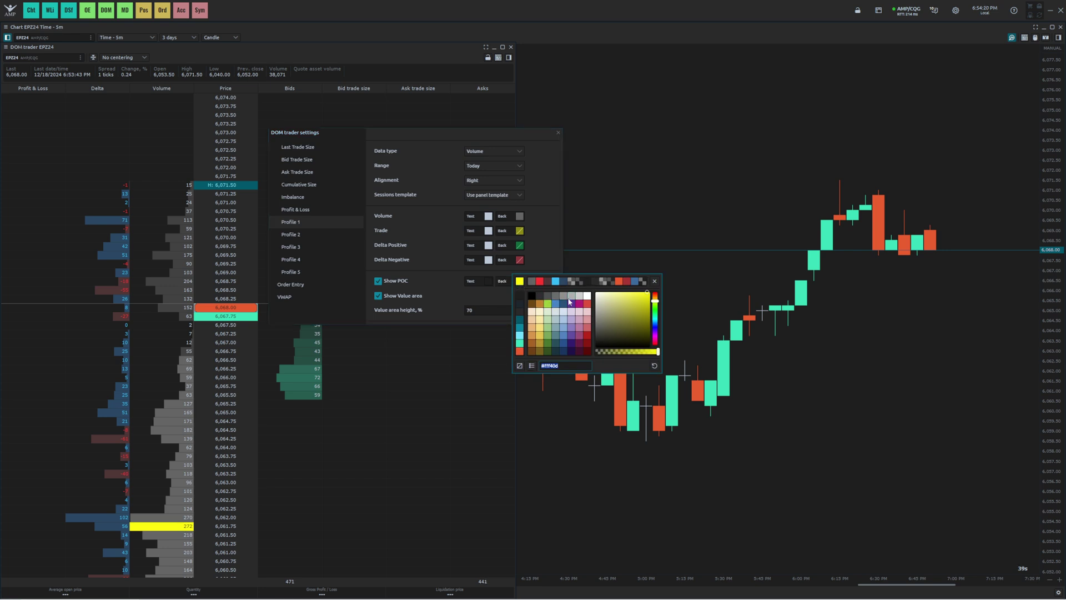
click(521, 351)
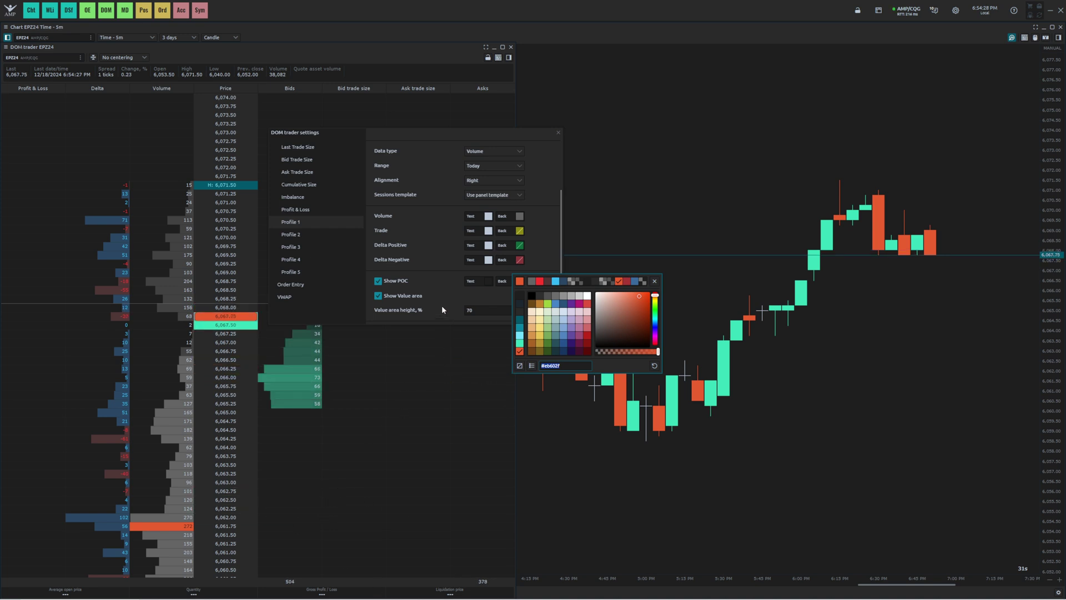
scroll(435, 193, up, 3)
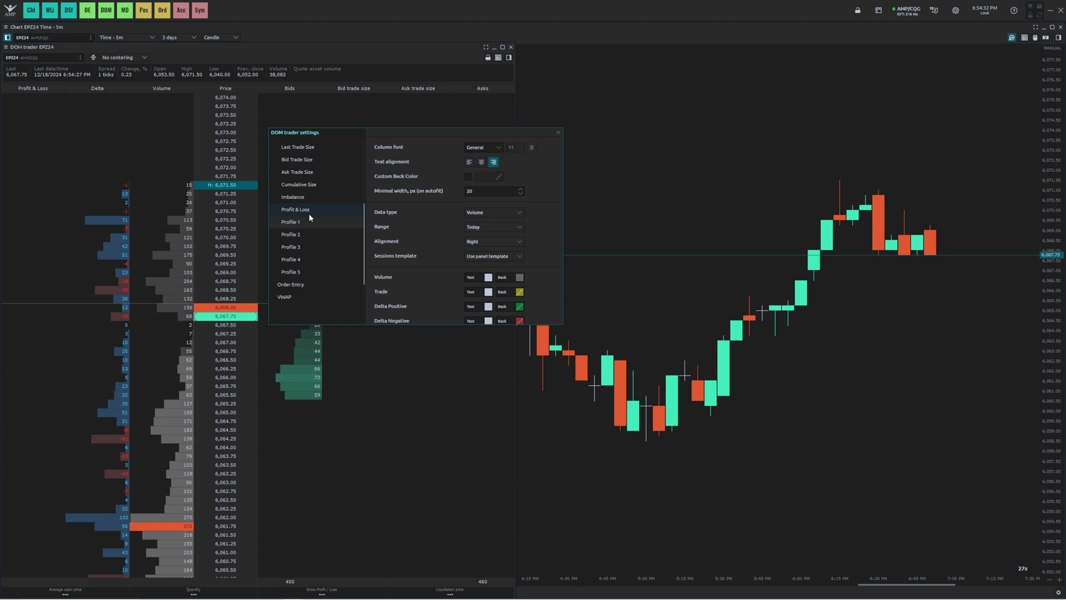
Change the Bids column's Size coloring scheme from Gradient to Solid.
drag(391, 130, 649, 143)
scroll(571, 221, up, 5)
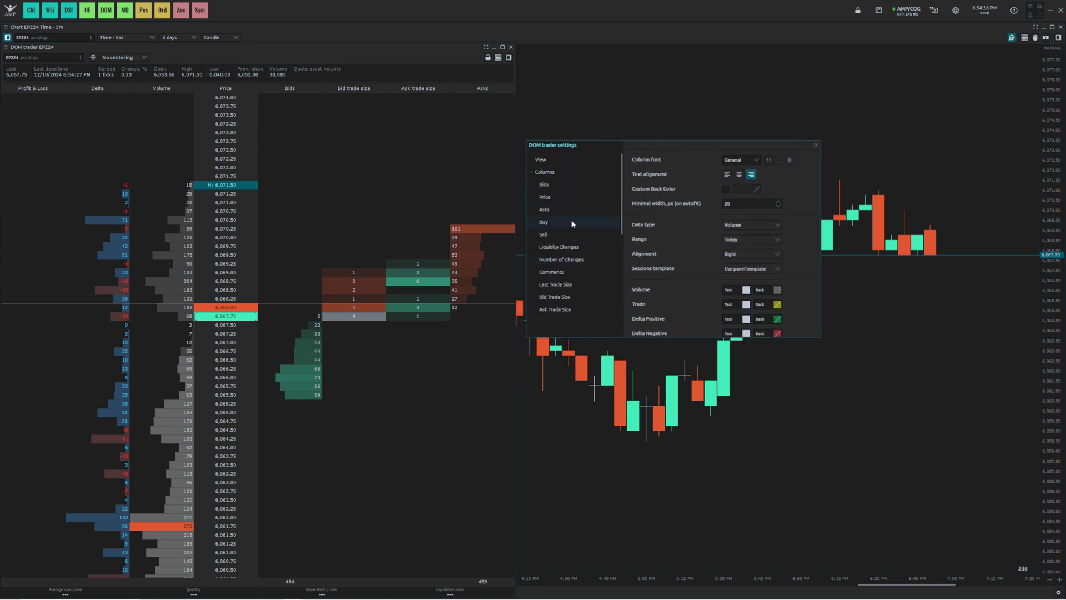
click(564, 184)
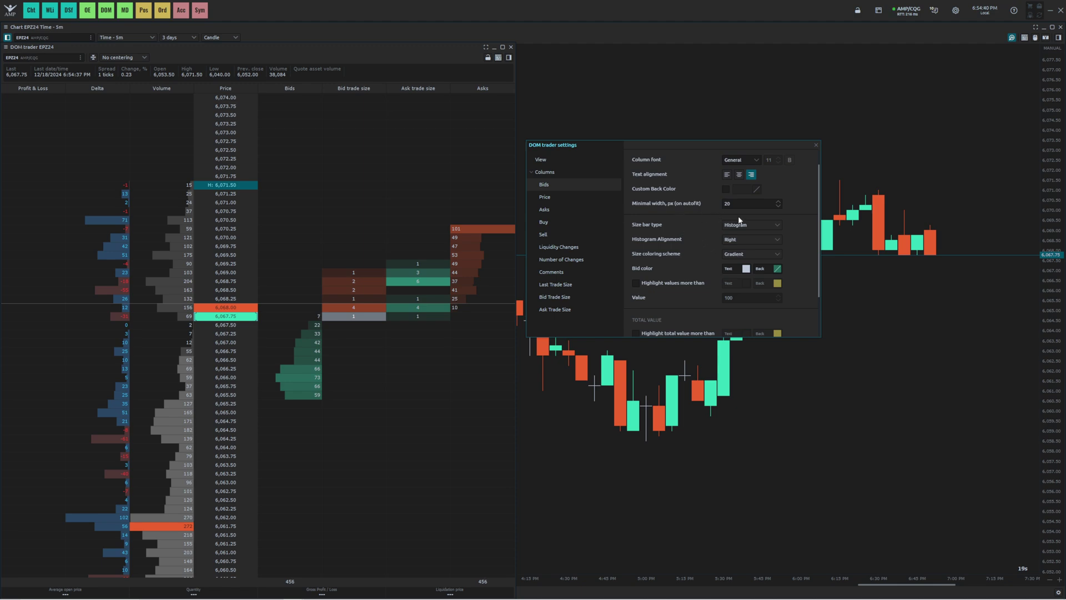
click(743, 254)
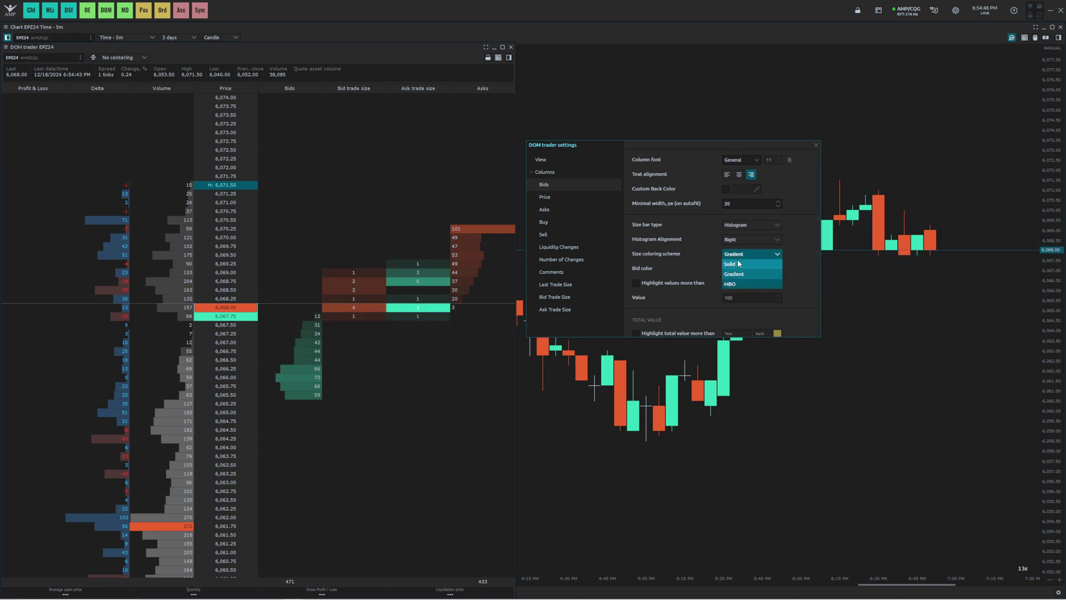
click(738, 264)
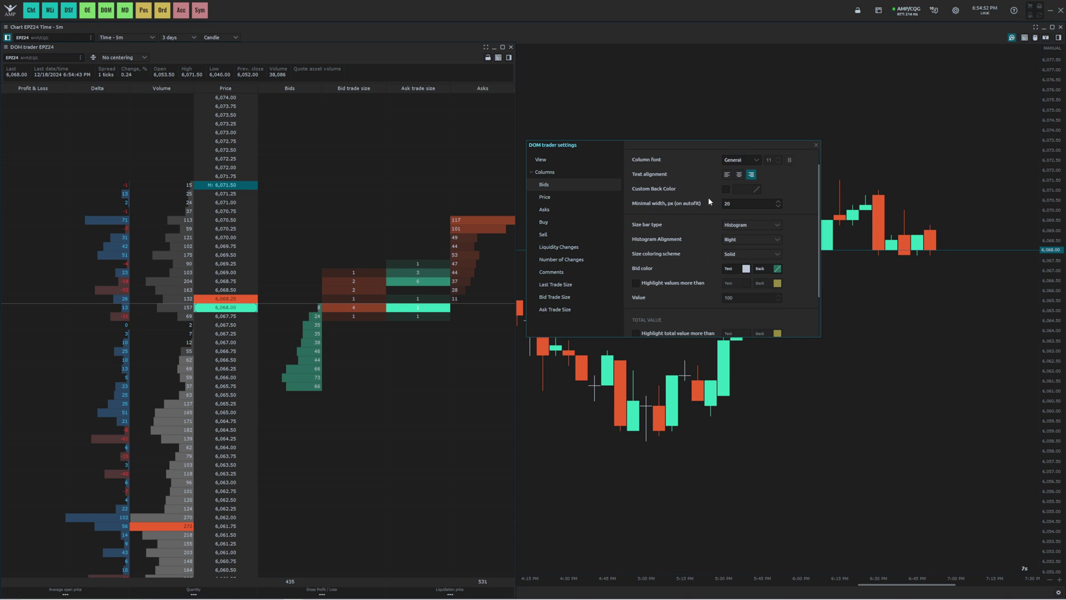
Enable Custom Back Color for the Bids column and set it to dark blue #294765.
click(724, 190)
click(756, 189)
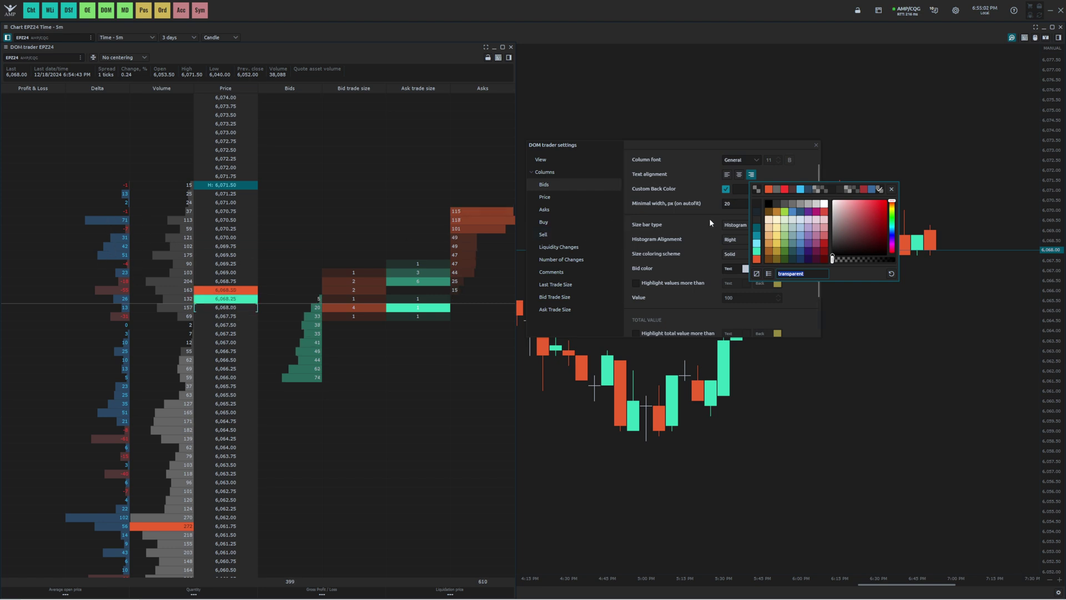
click(809, 191)
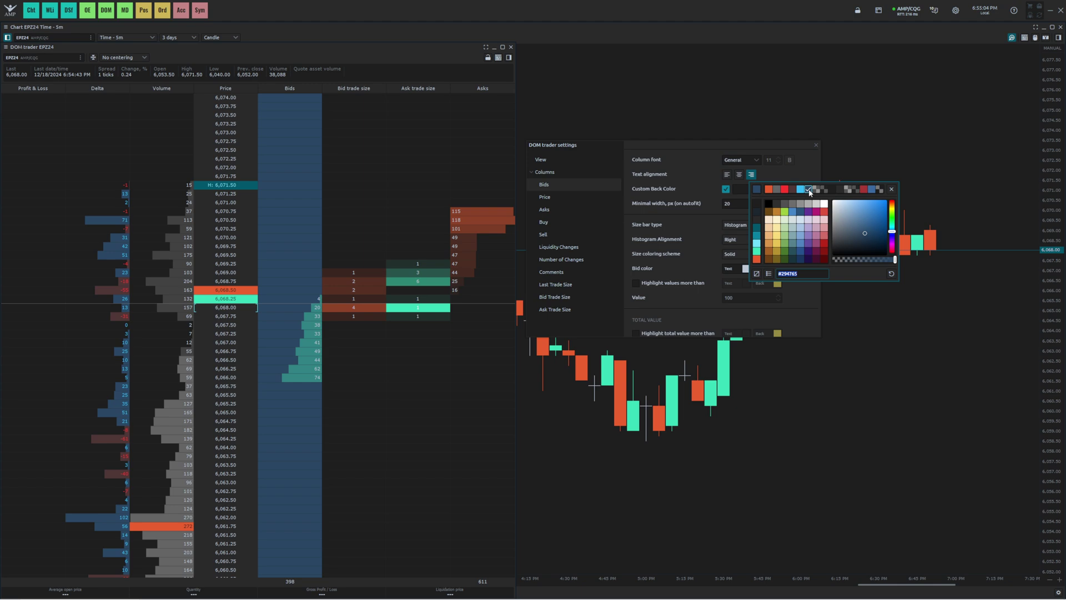
click(701, 216)
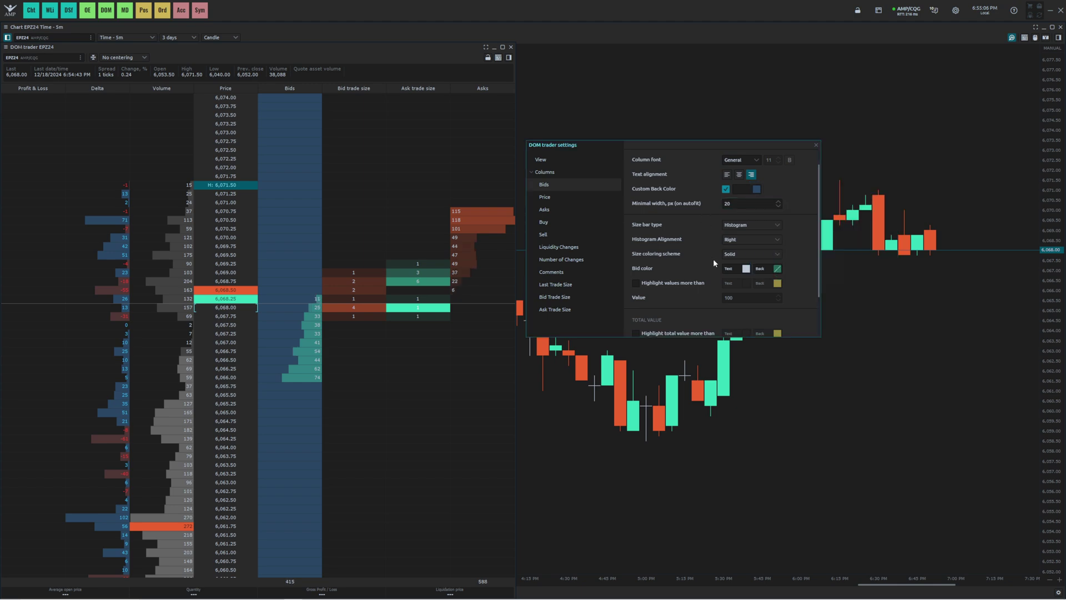
Set the Bid color Back (bar colour) to blue 57,105,157.
click(778, 269)
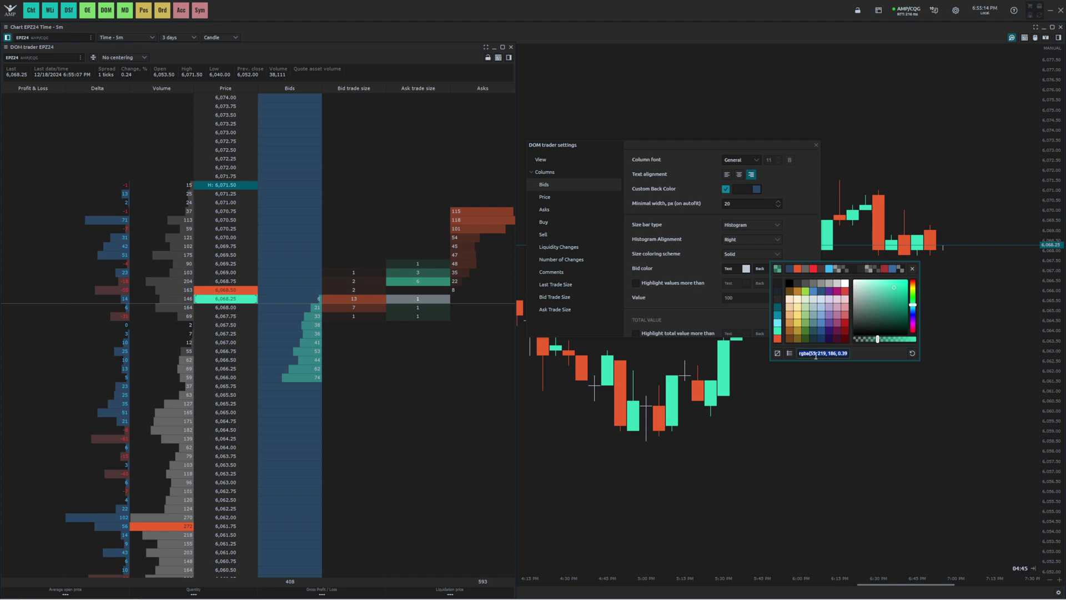
text(57,105,157)
key(Return)
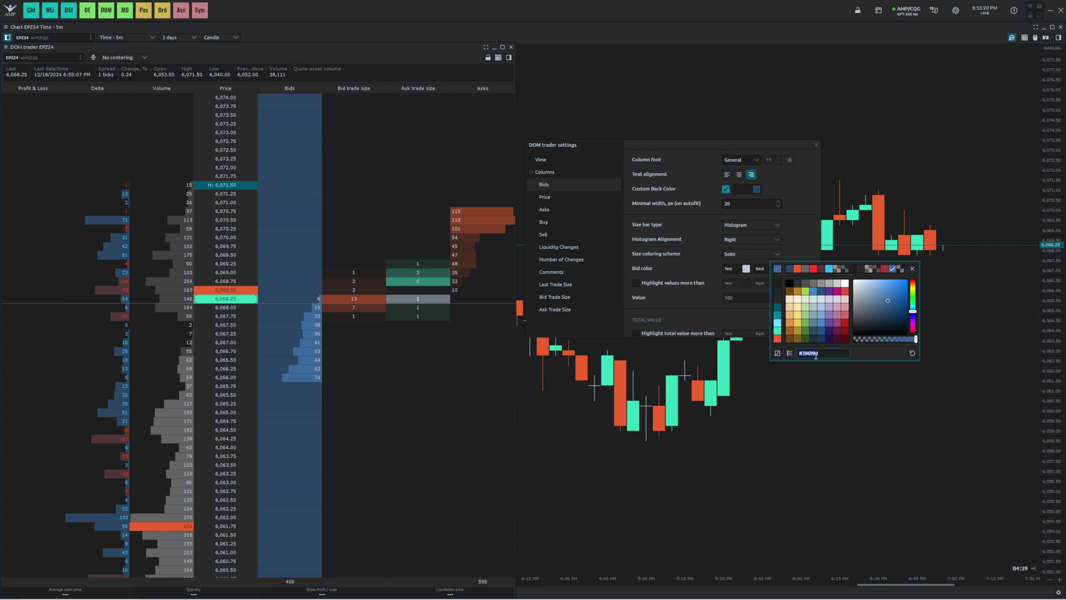
Set the Bid color Text (number colour) to light blue 52,183,244.
click(746, 268)
click(746, 268)
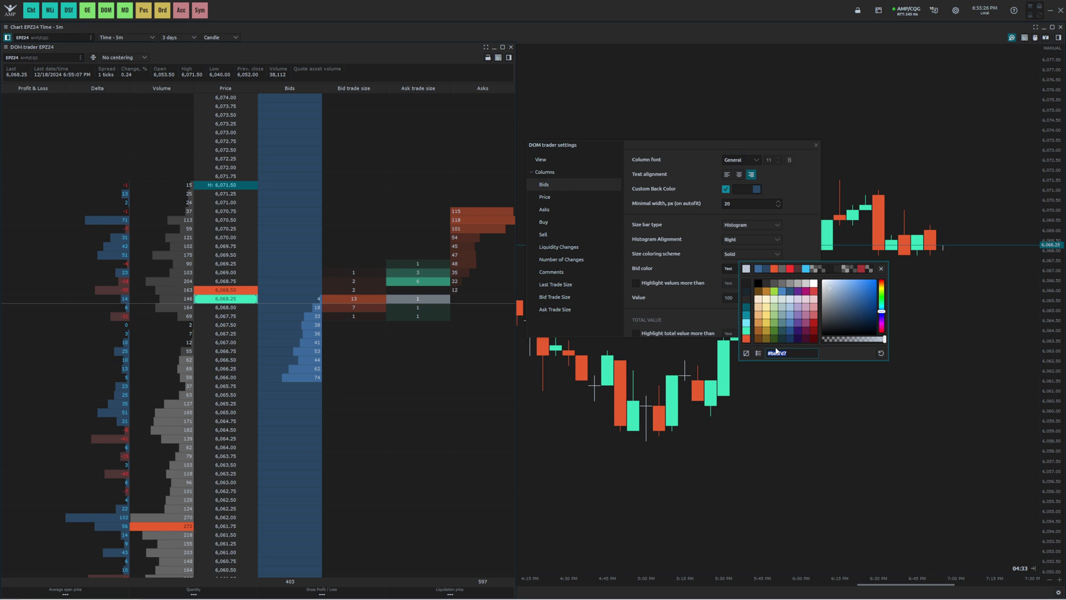
text(52,183,244)
key(Return)
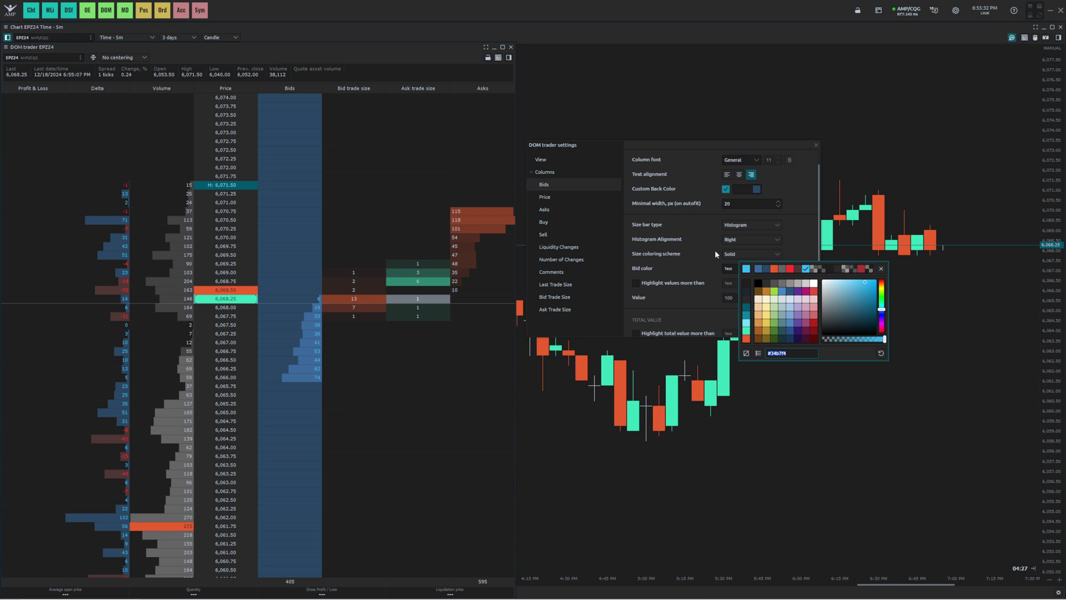
click(800, 231)
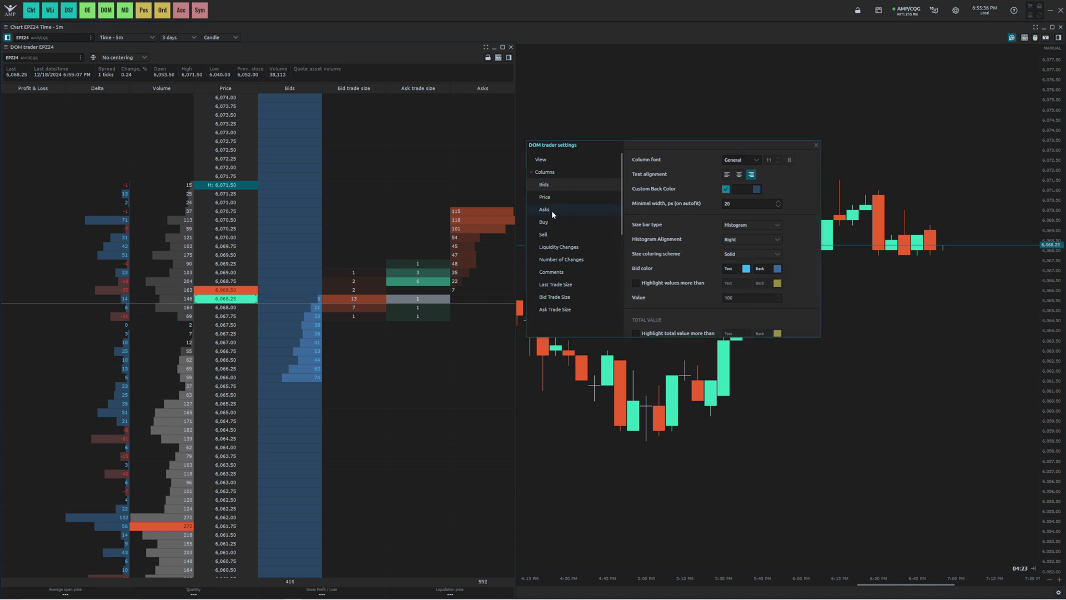
For the Asks column, enable Custom Back Color set to dark red 81,55,55.
scroll(662, 221, down, 2)
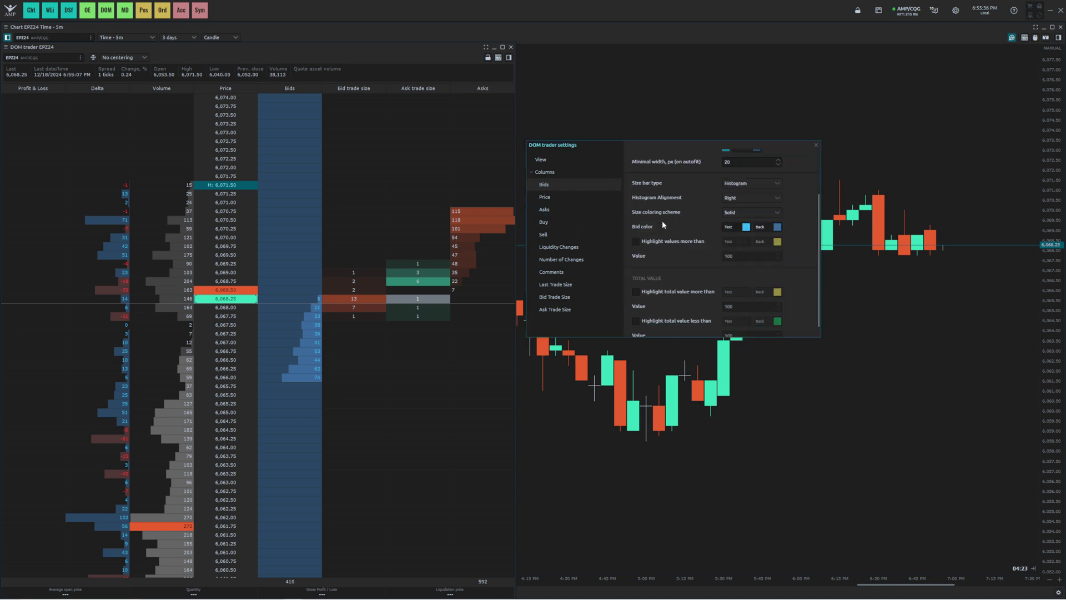
click(560, 211)
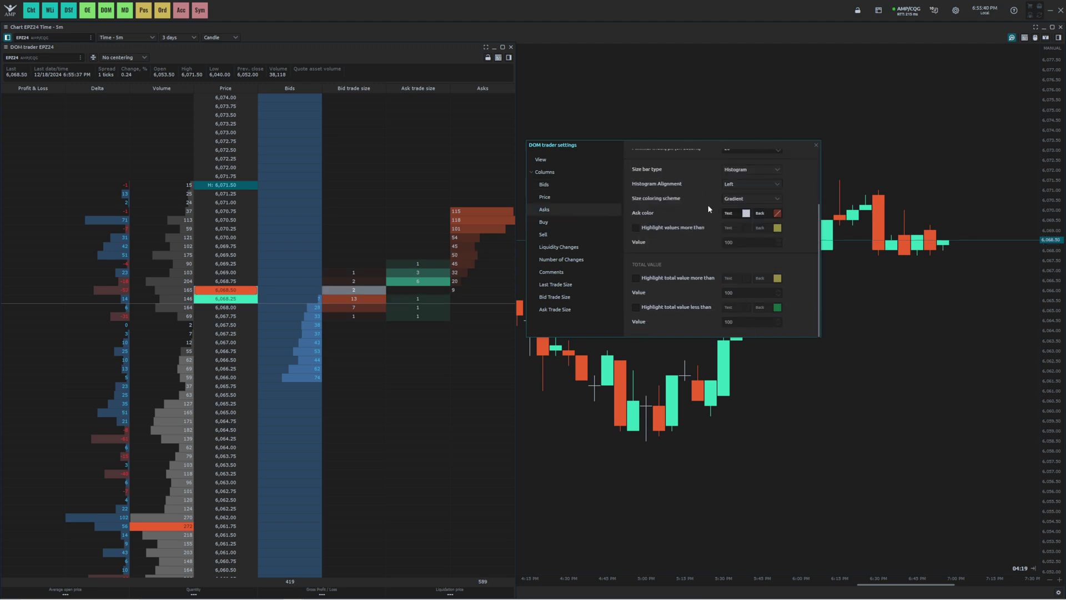
scroll(708, 208, up, 3)
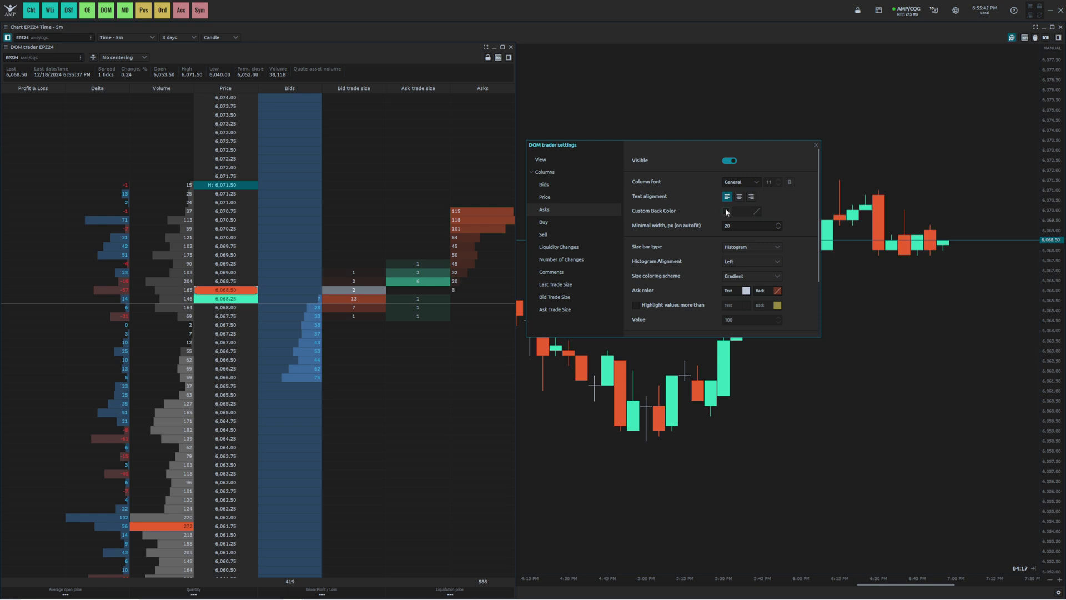
click(726, 211)
click(757, 212)
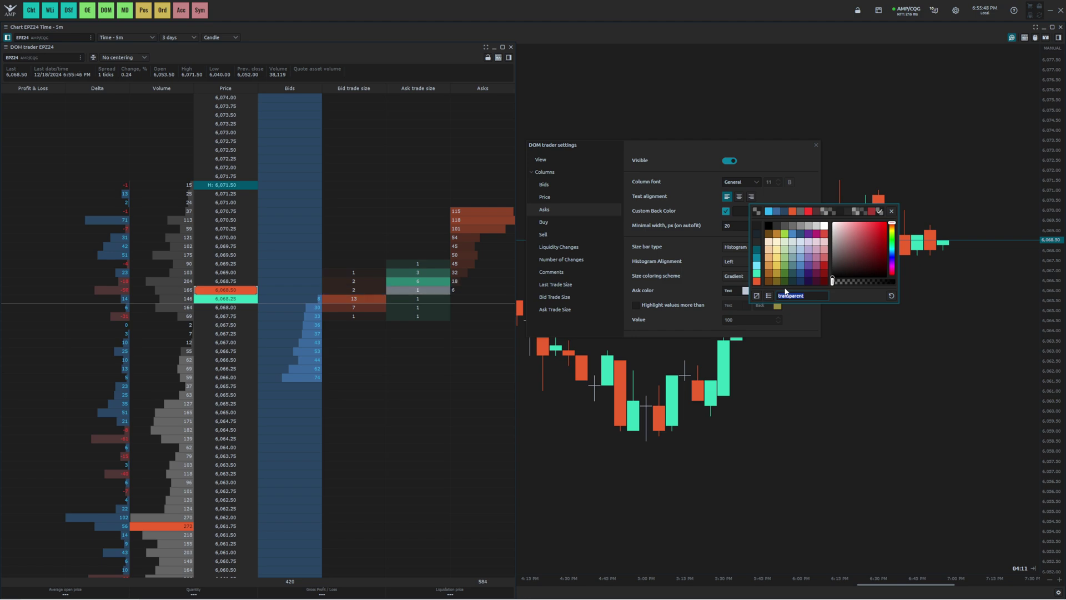
text(81,55,55)
key(Return)
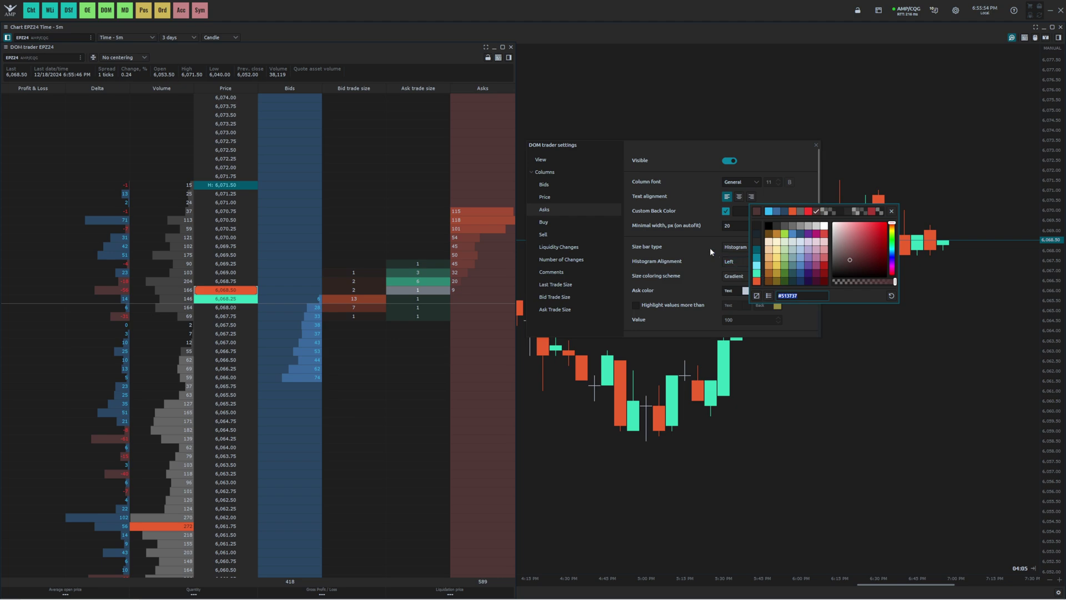
click(707, 248)
Make the Asks size bars Solid with Ask color Back red 169,57,54.
click(730, 274)
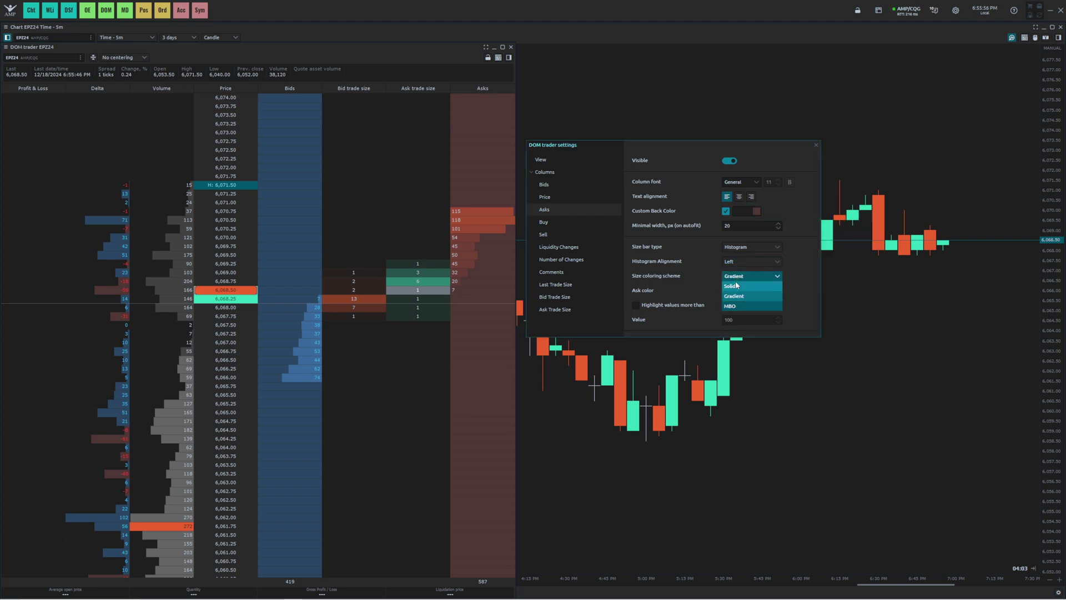
click(735, 283)
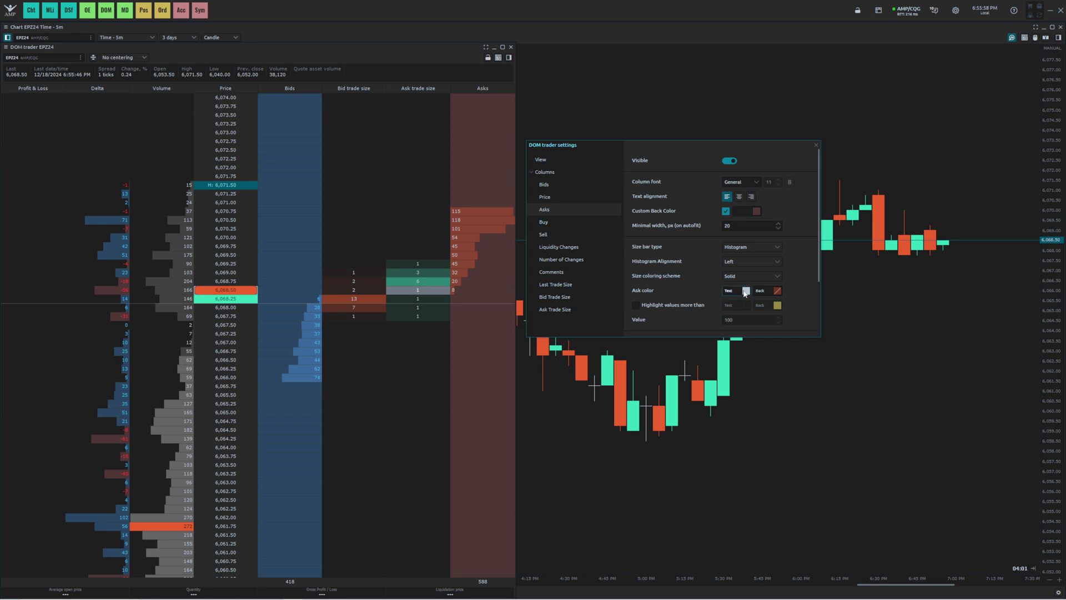
click(776, 290)
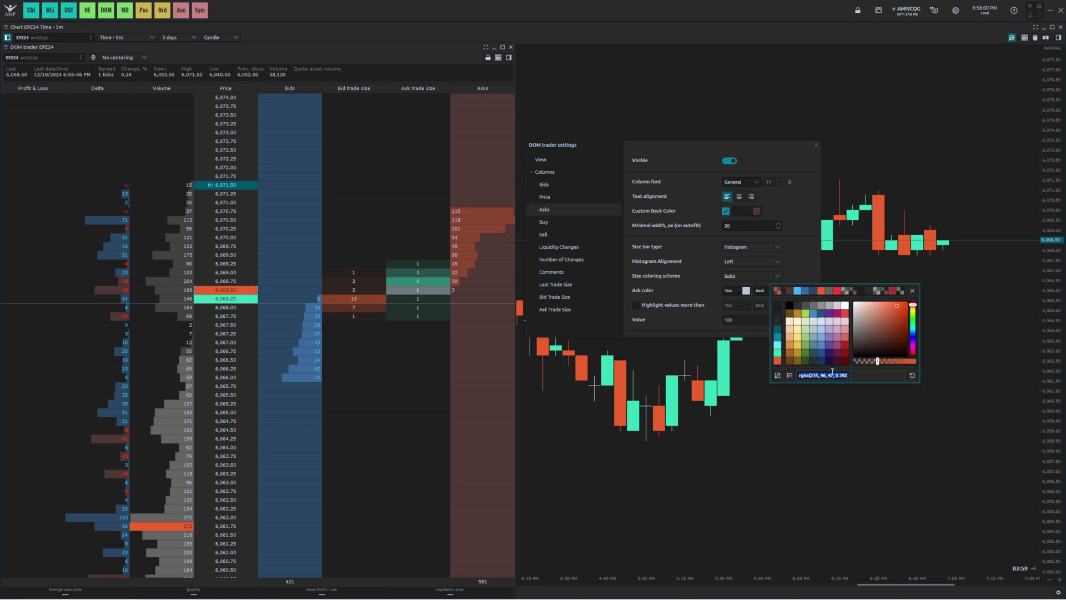
text(169,57,54)
key(Return)
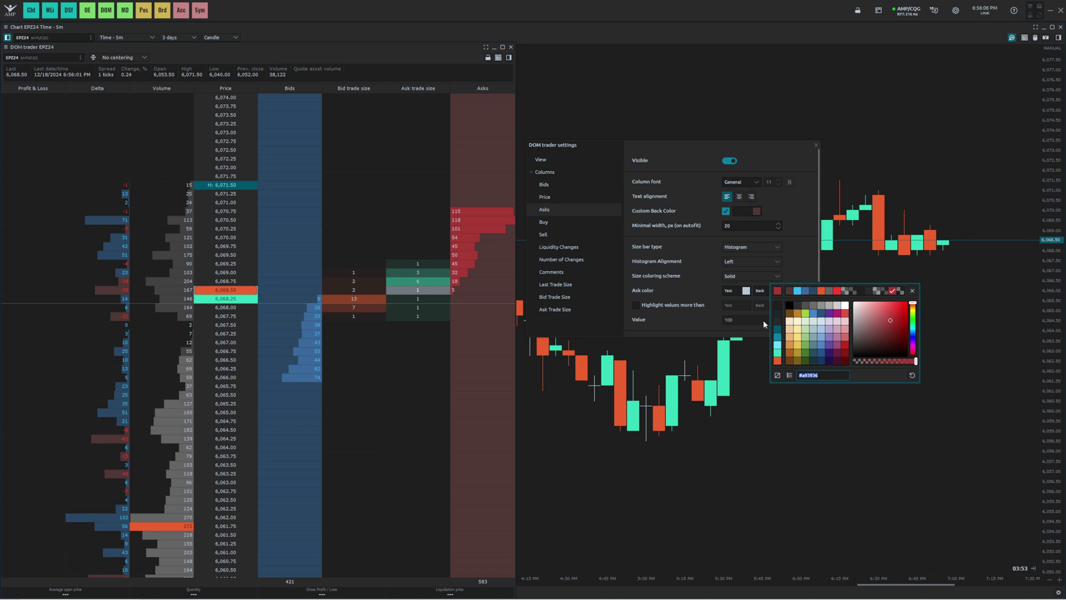
click(749, 296)
Set the Ask color Text (number colour) to bright red 253,59,49.
click(746, 291)
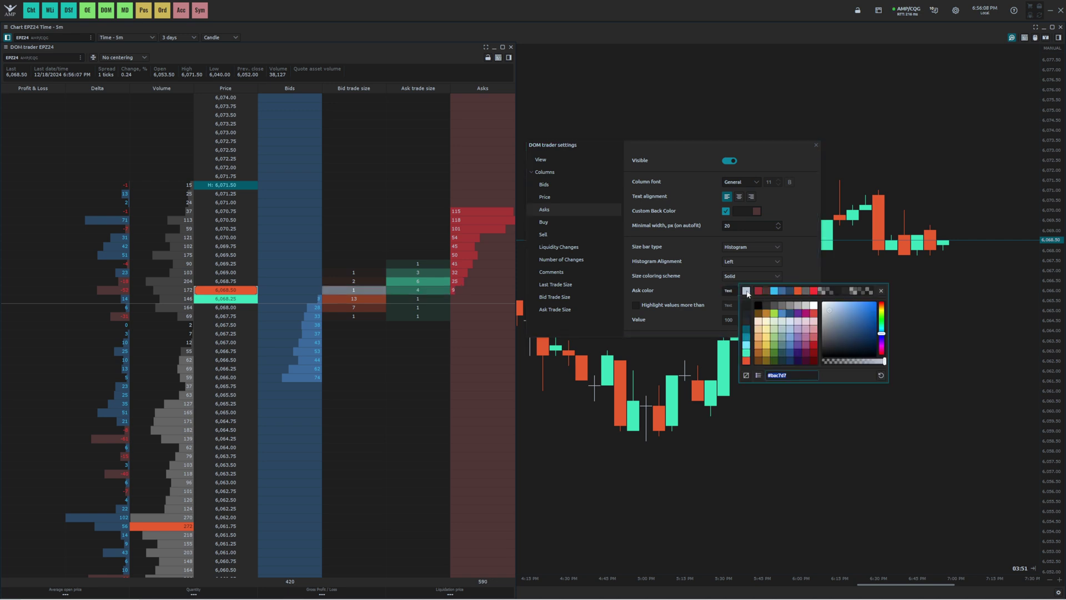
text(253,59,49)
key(Return)
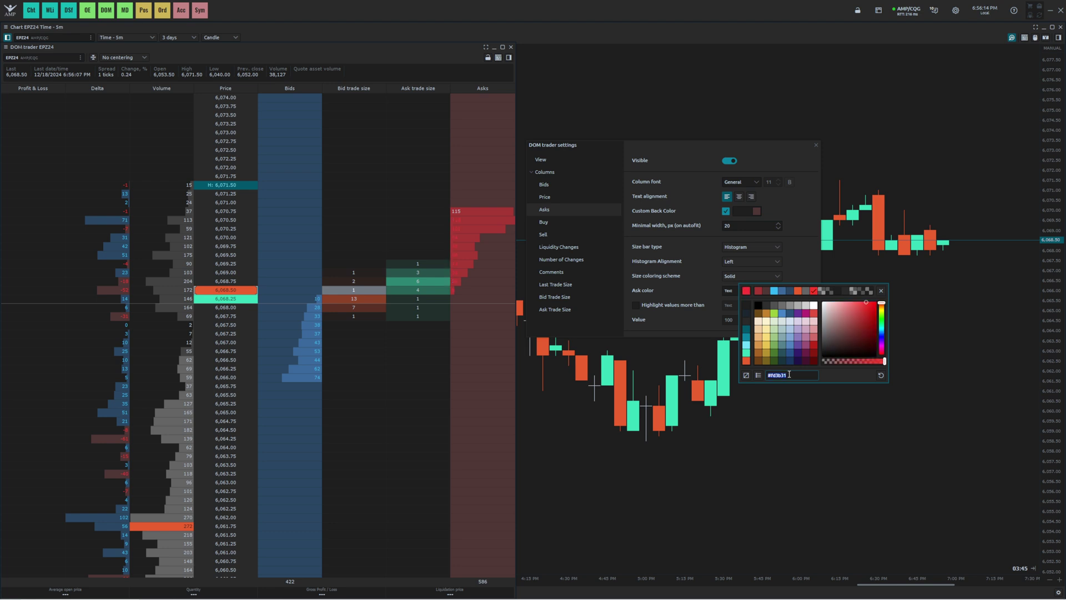